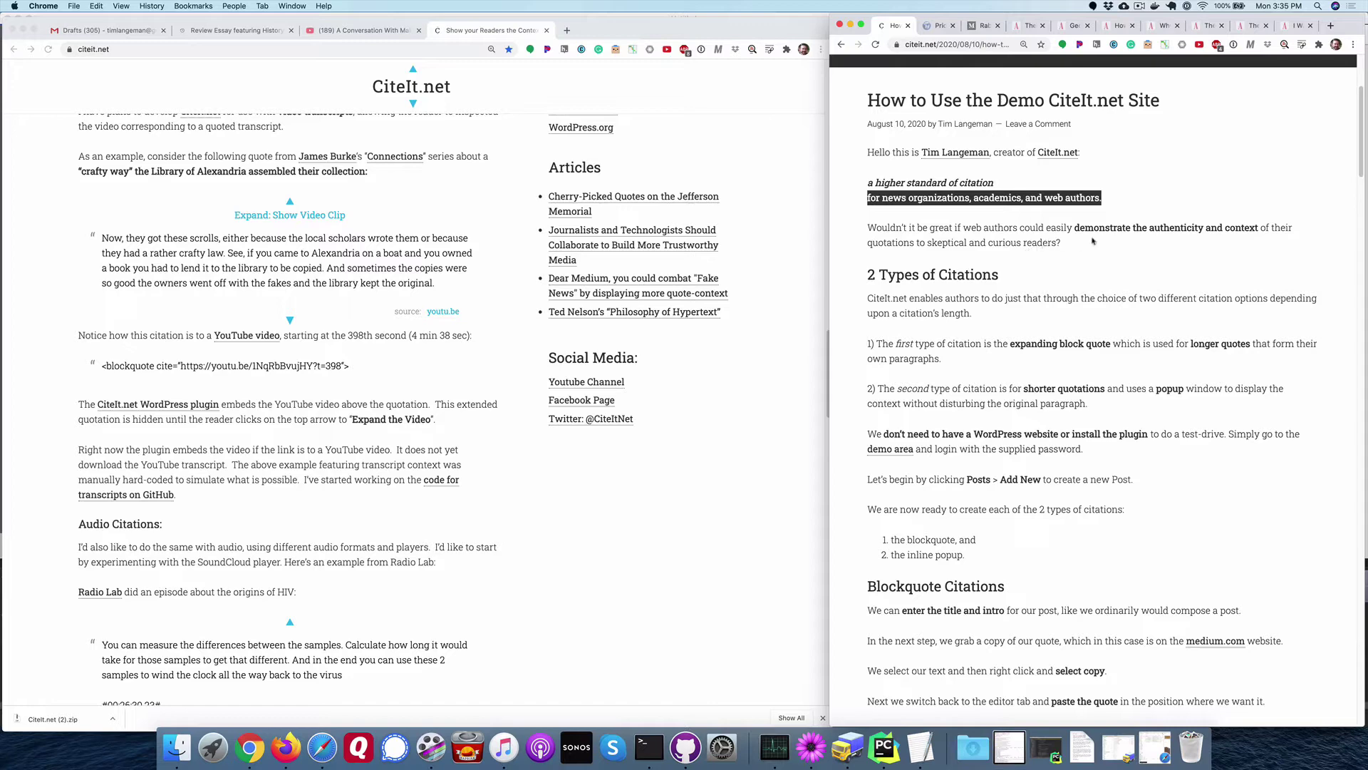
Read the how-to article's "2 Types of Citations" section and highlight the phrase "expanding block quote".
click(1117, 230)
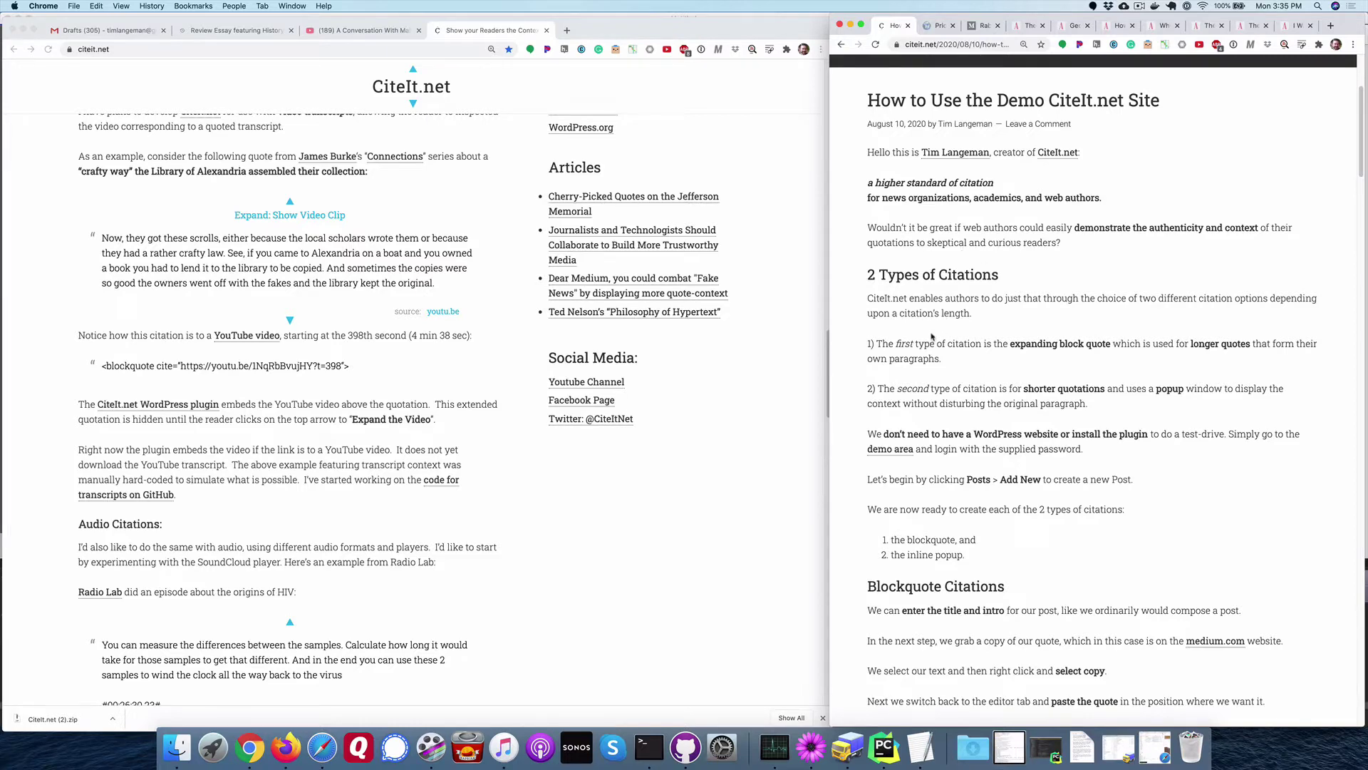
scroll(931, 336, down, 1)
scroll(932, 336, down, 2)
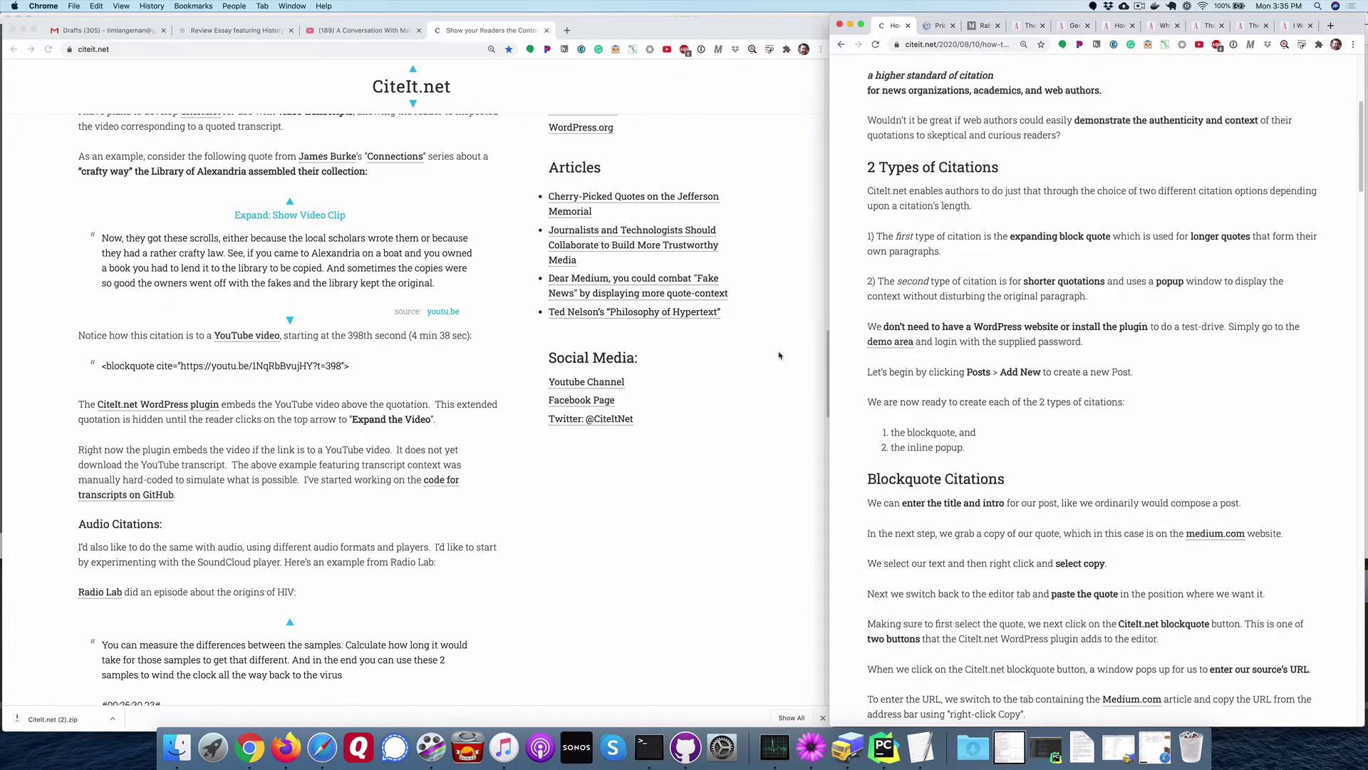
double_click(1033, 235)
drag(1033, 236, 1100, 236)
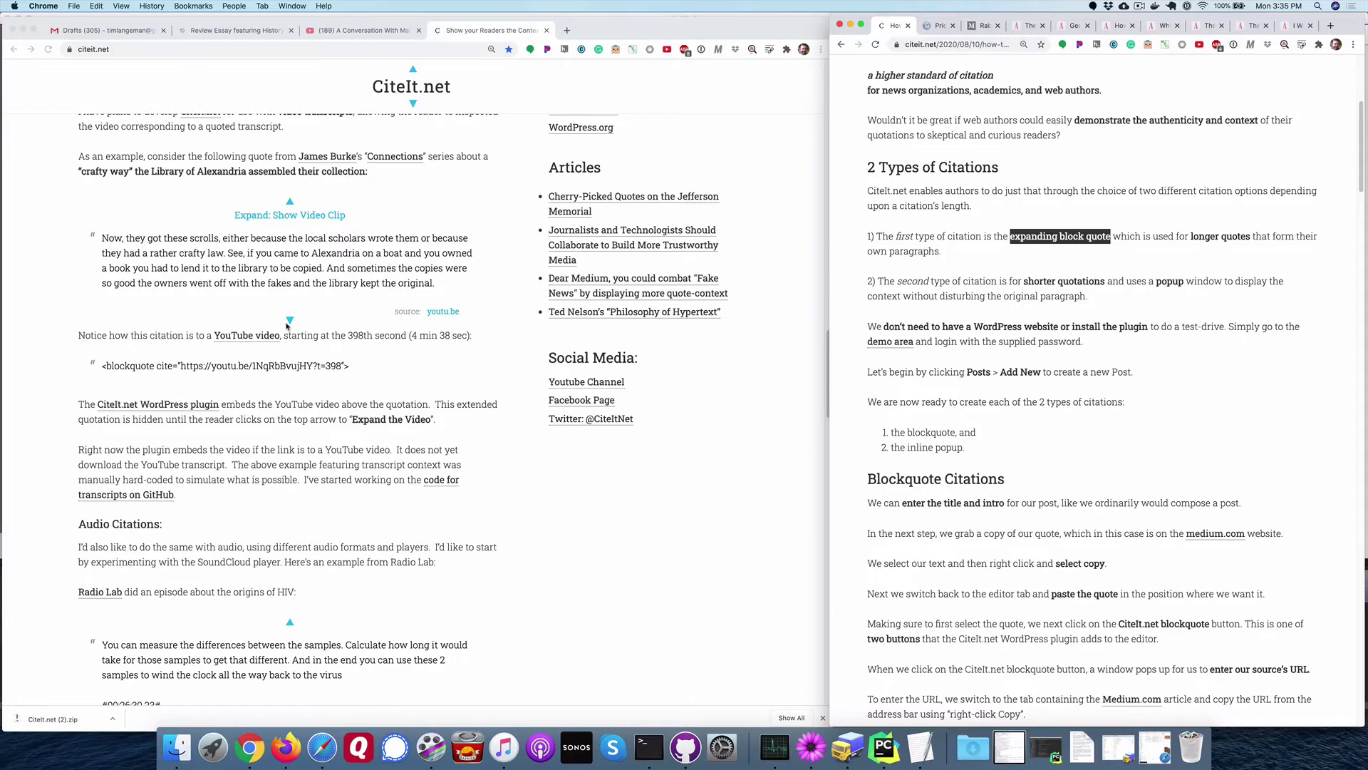
Expand and collapse the context below the Library of Alexandria quote on the CiteIt.net home page.
click(289, 319)
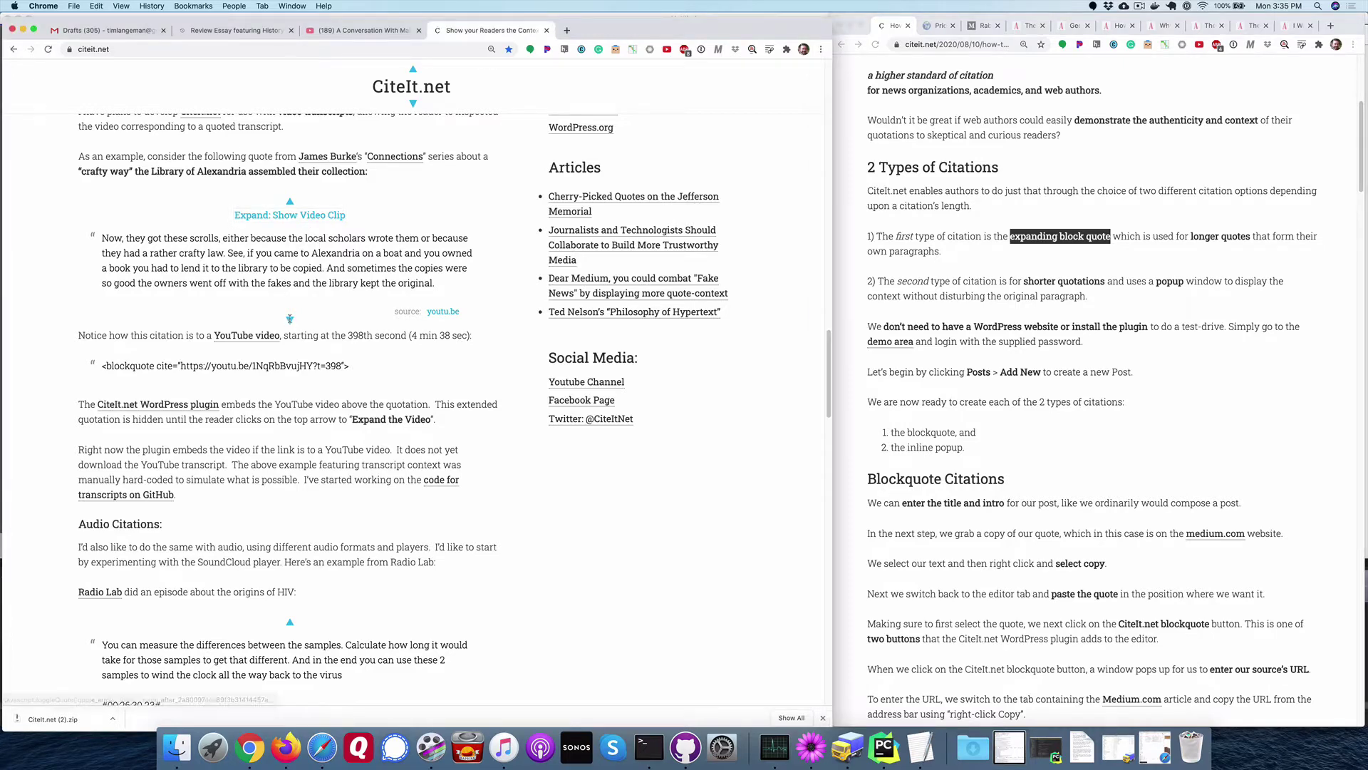
click(290, 319)
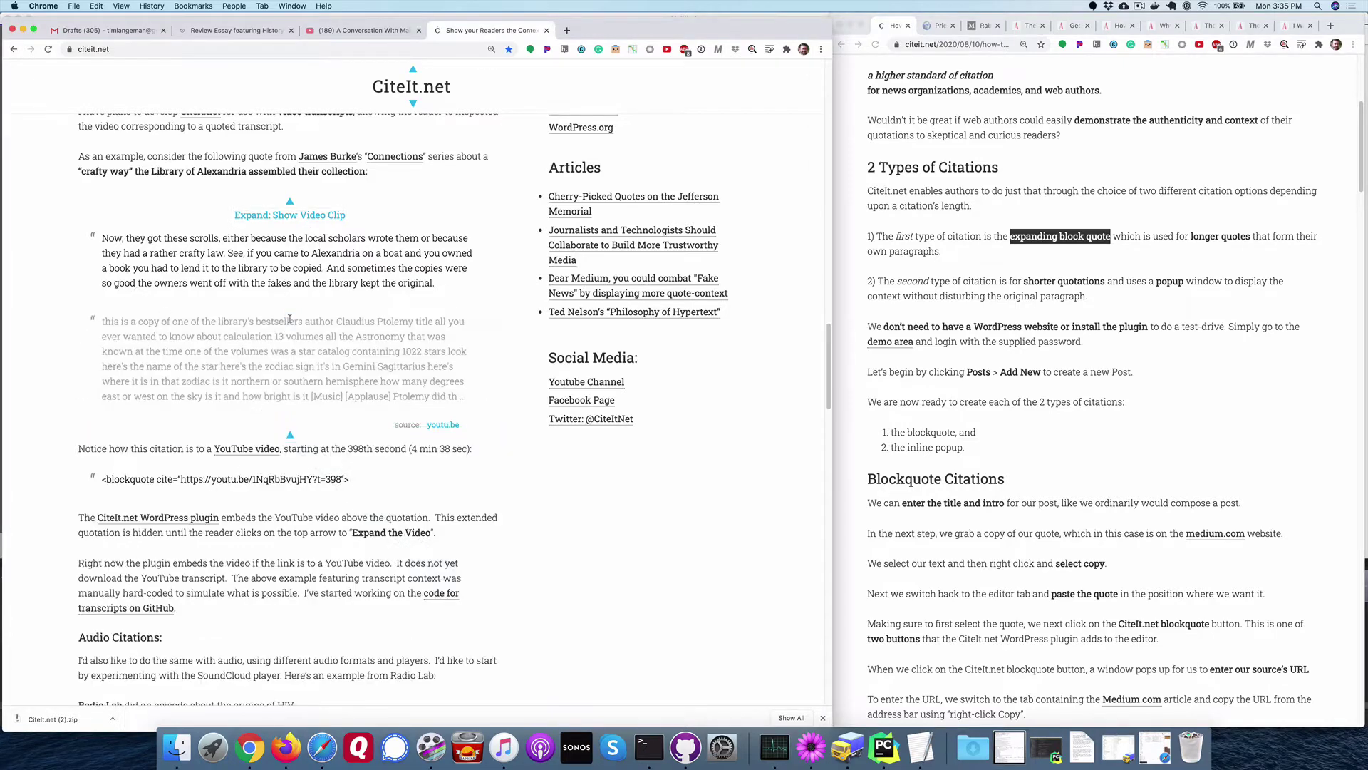
click(291, 433)
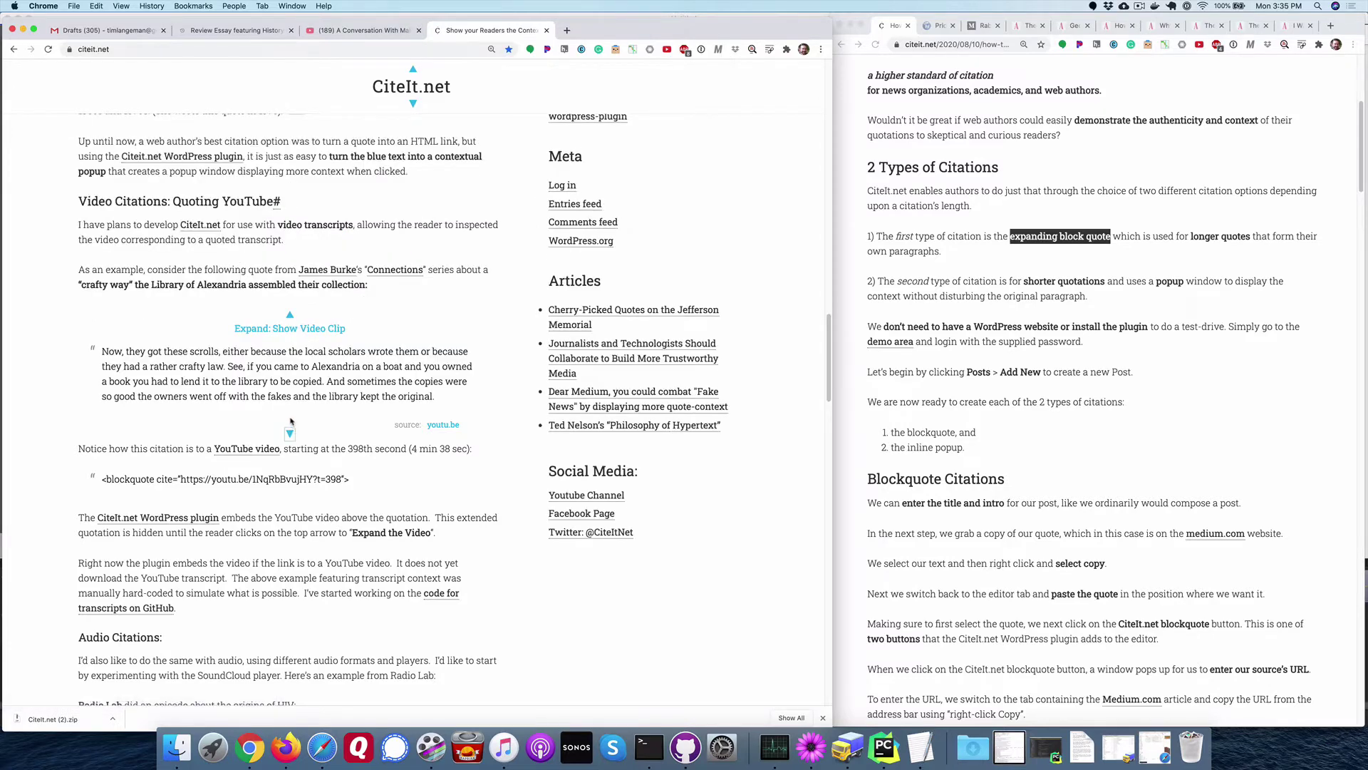
Open the context popup of the inline quote "Well-behaved women seldom make history", move it aside and close it.
scroll(291, 424, up, 5)
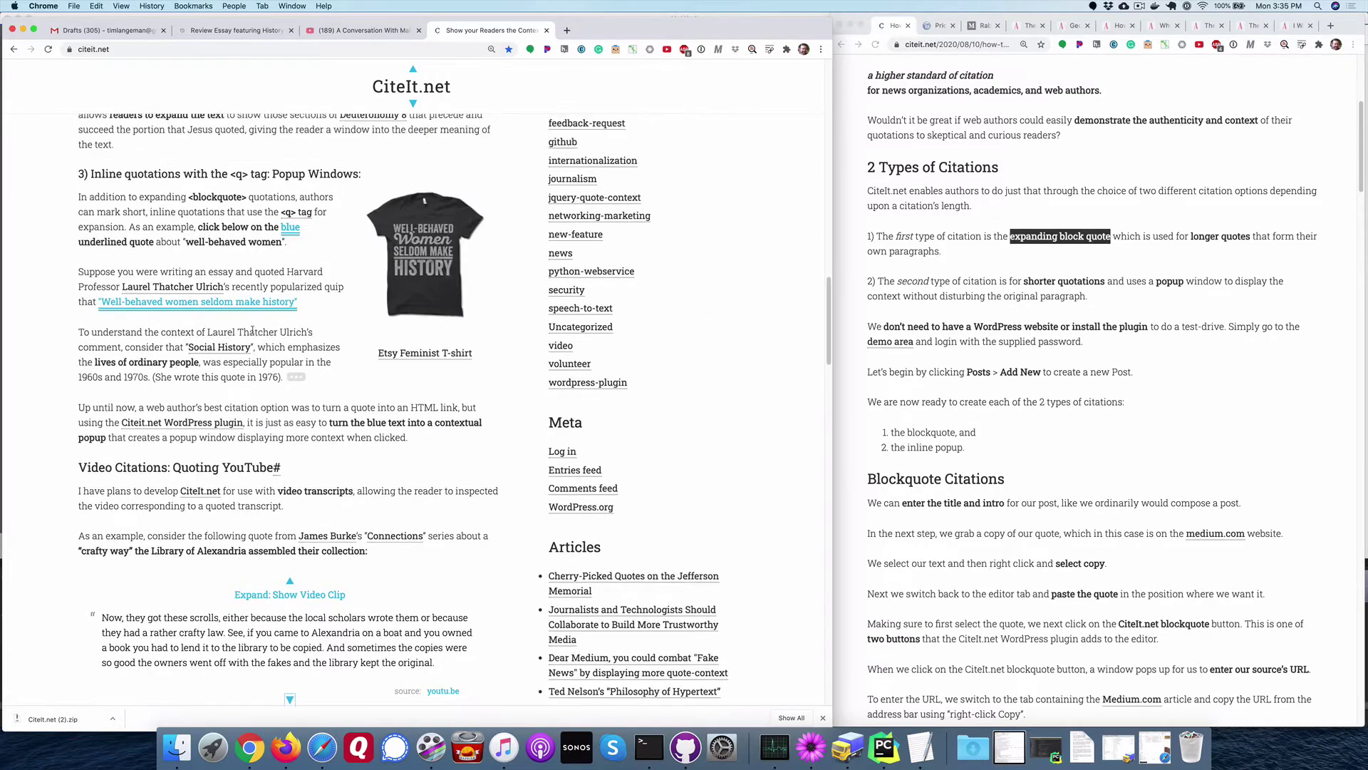
click(255, 302)
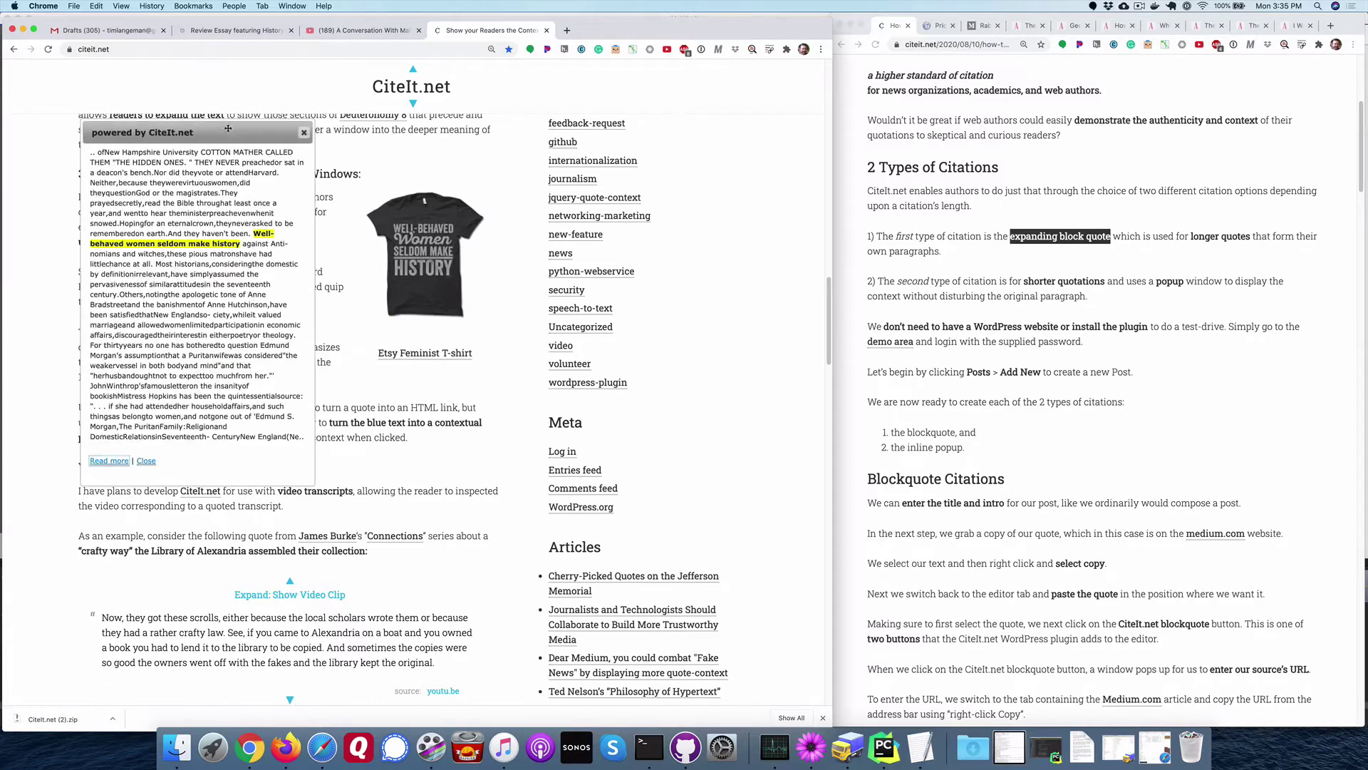
drag(228, 128, 443, 141)
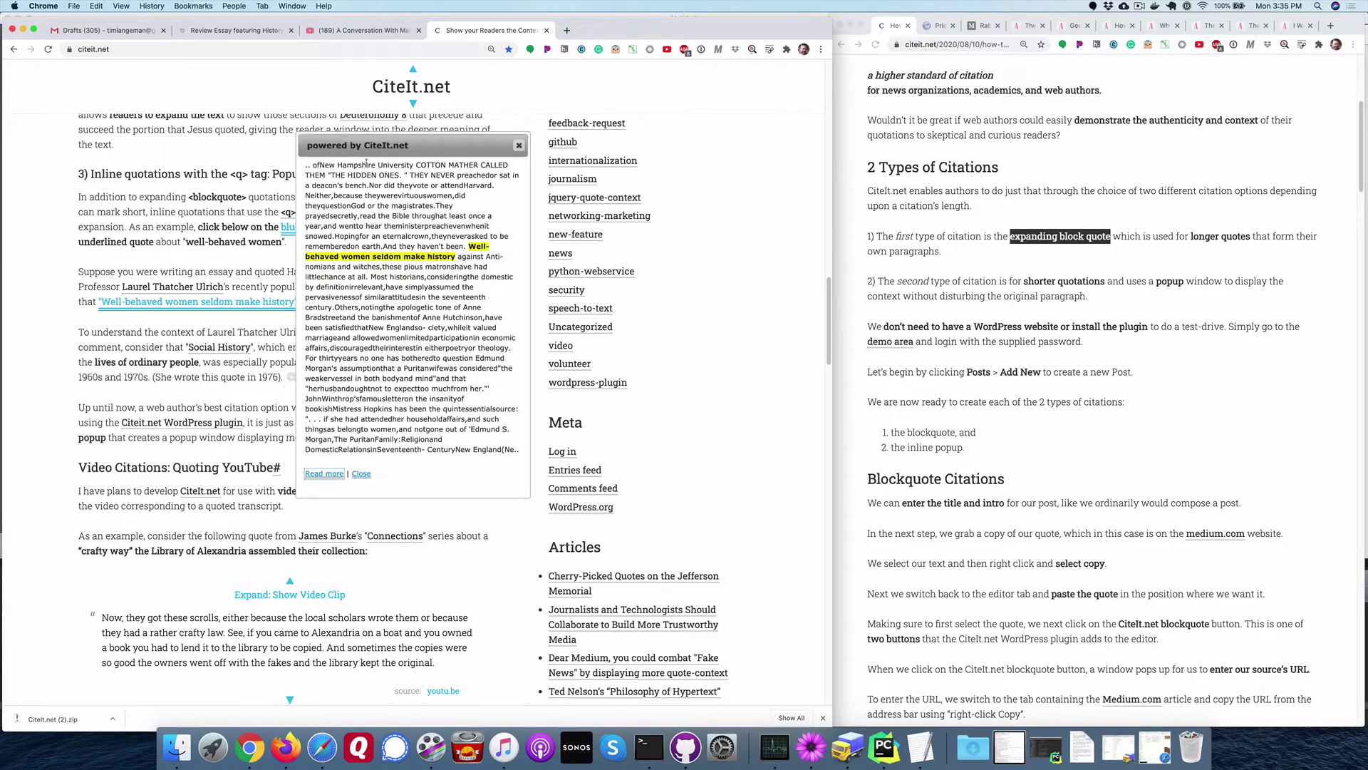
click(520, 147)
click(520, 147)
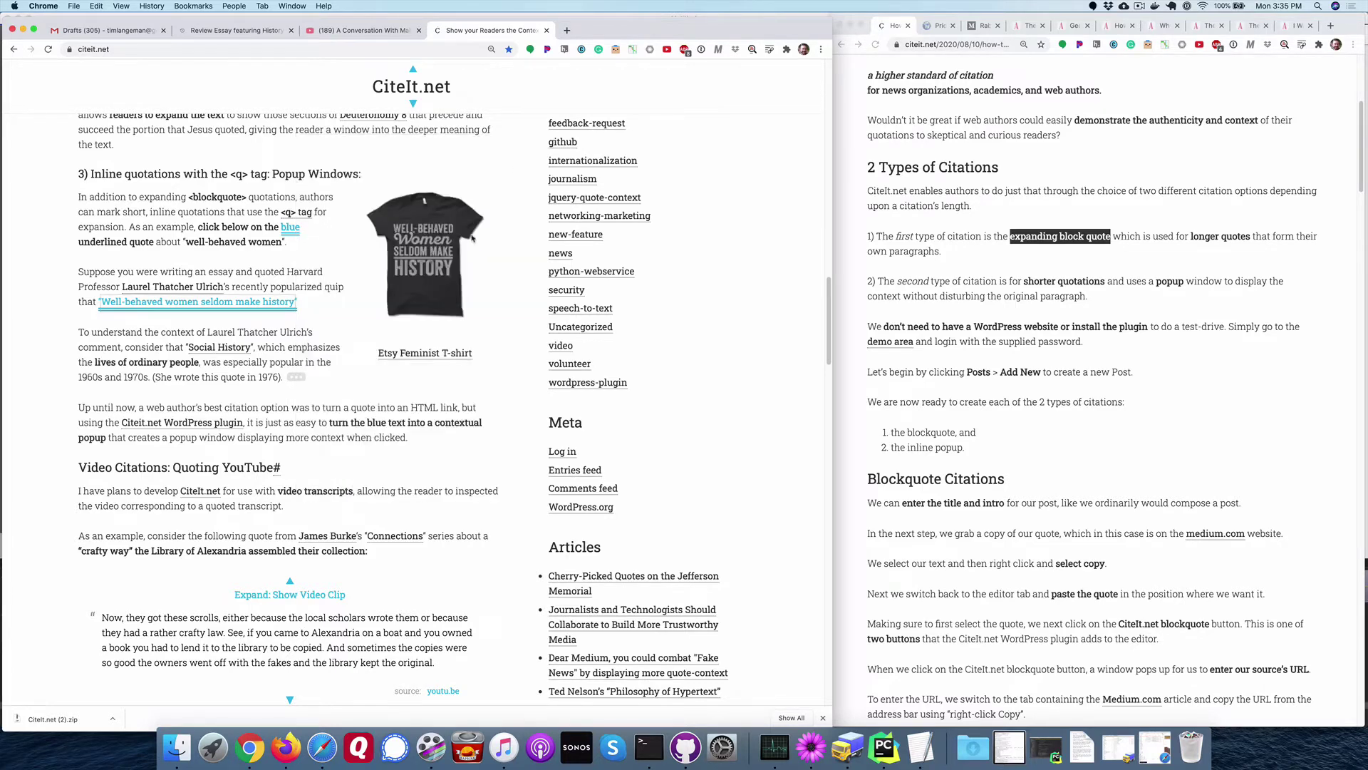
Open the demo site at demo.citeit.net from the CiteIt.net home page.
scroll(472, 239, up, 15)
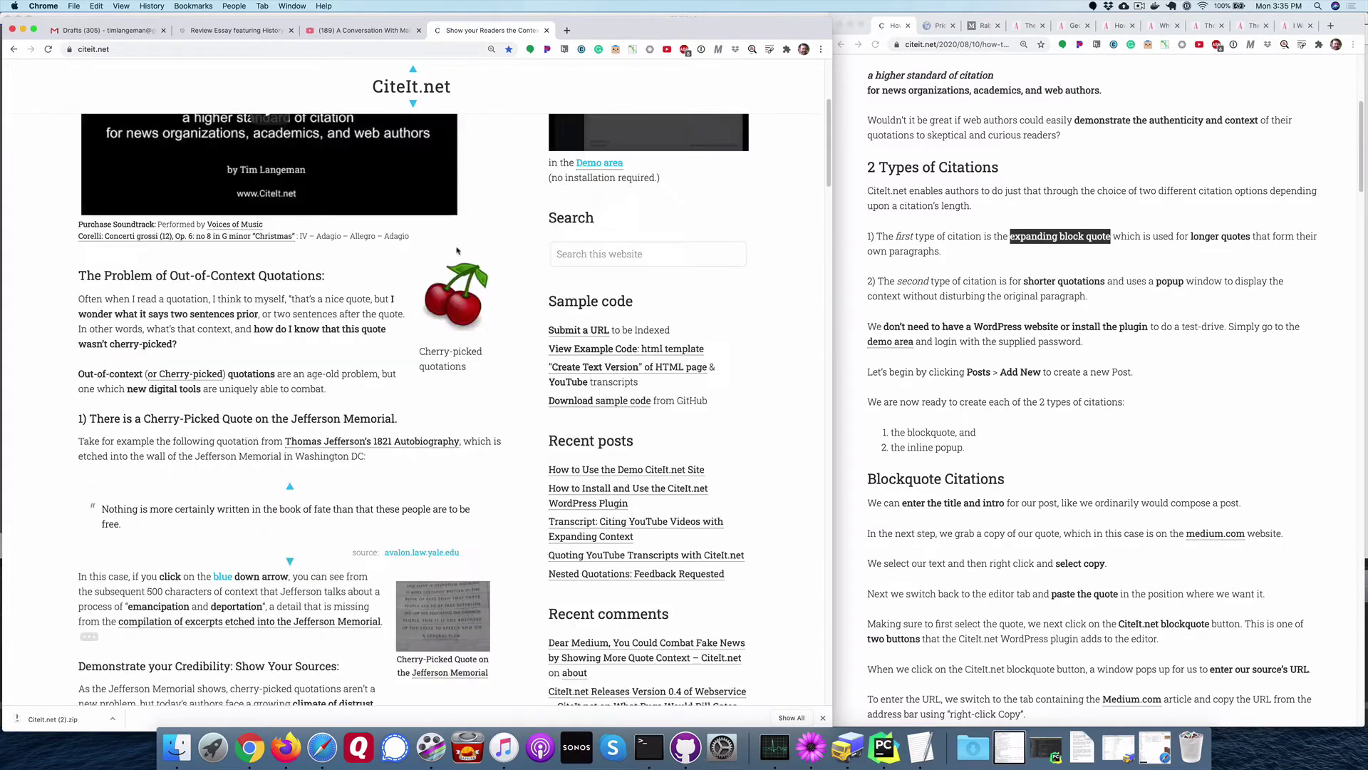
scroll(457, 251, up, 5)
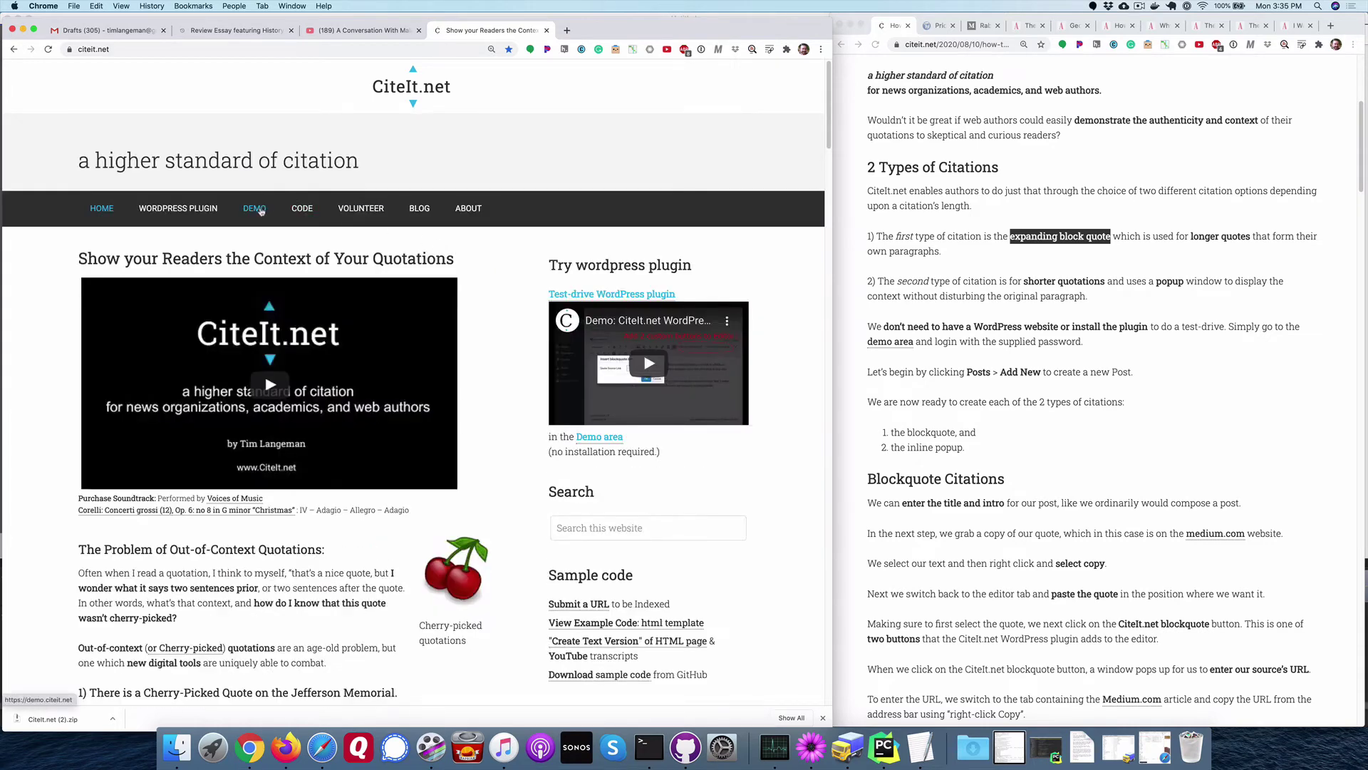
click(254, 208)
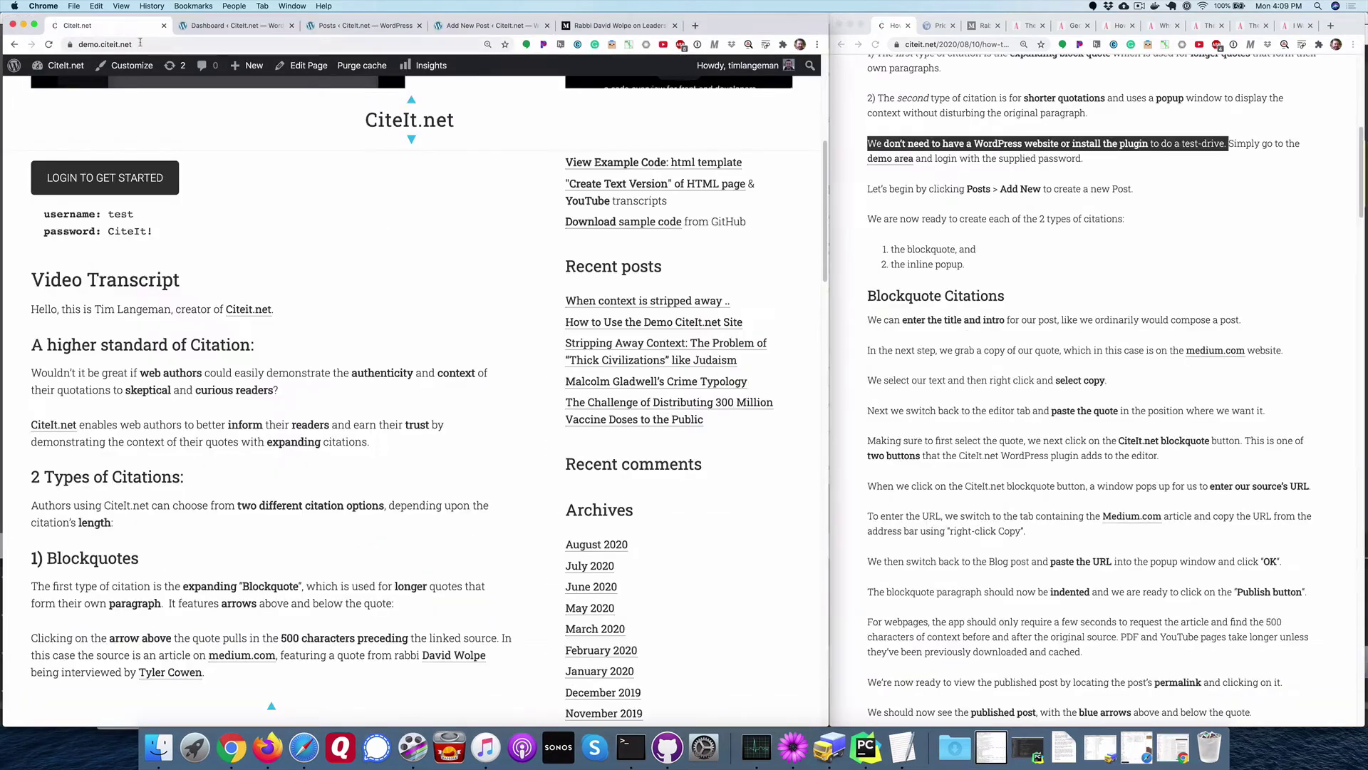
click(141, 44)
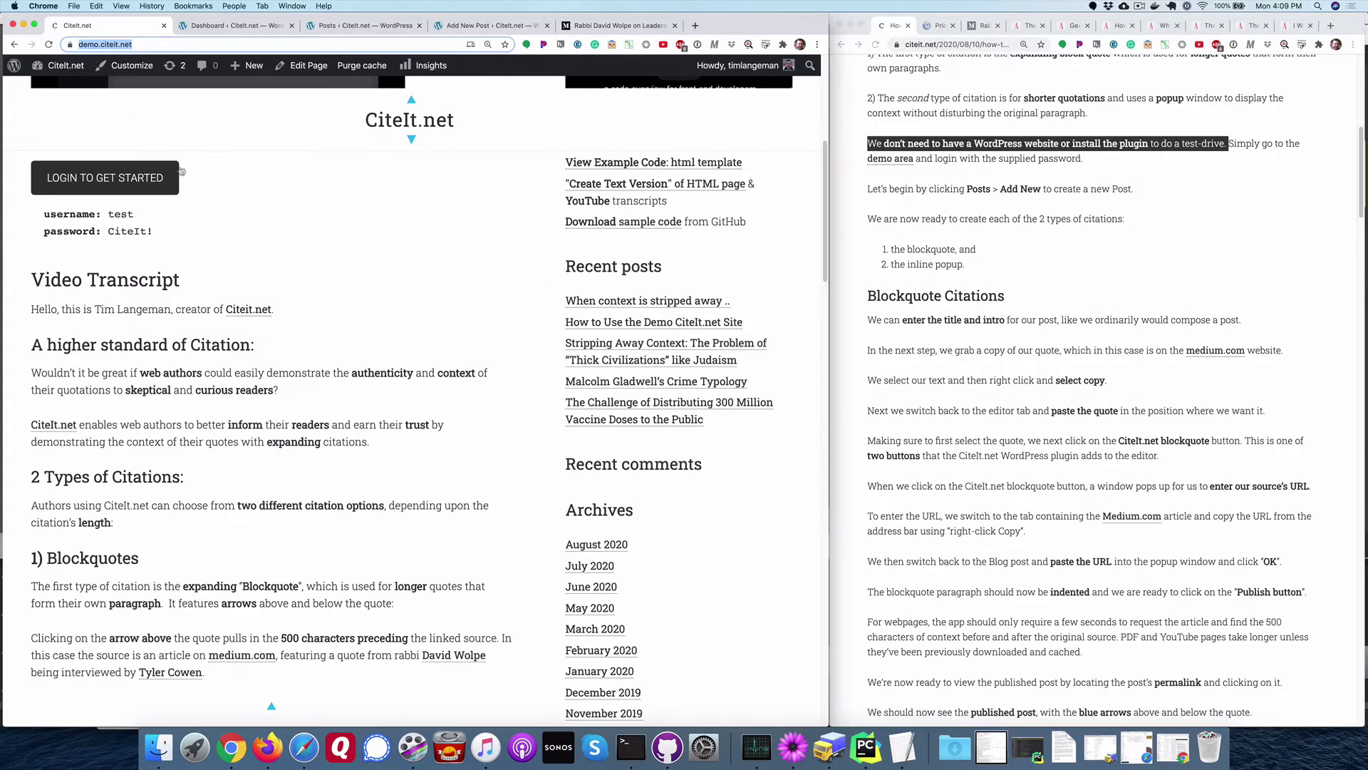
click(233, 198)
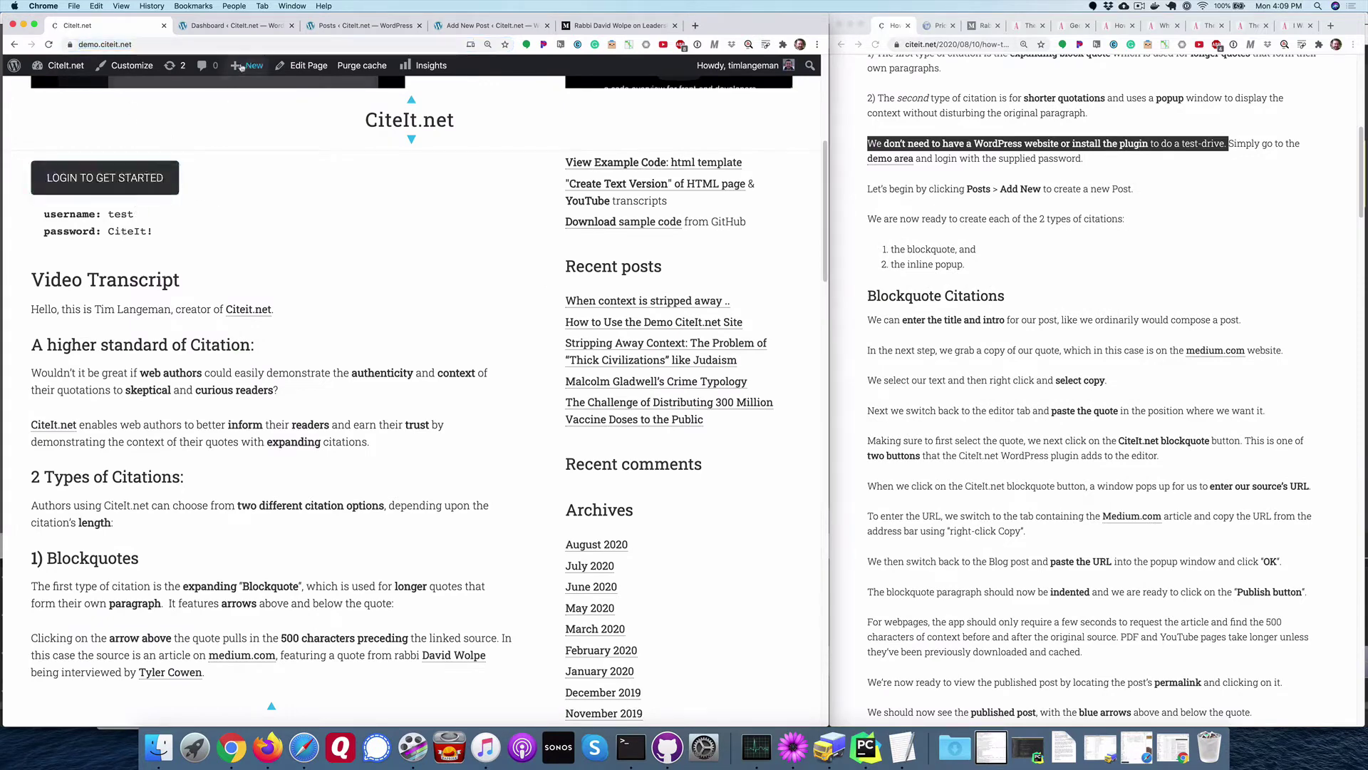
Start a new post from the demo site's WordPress dashboard.
click(229, 27)
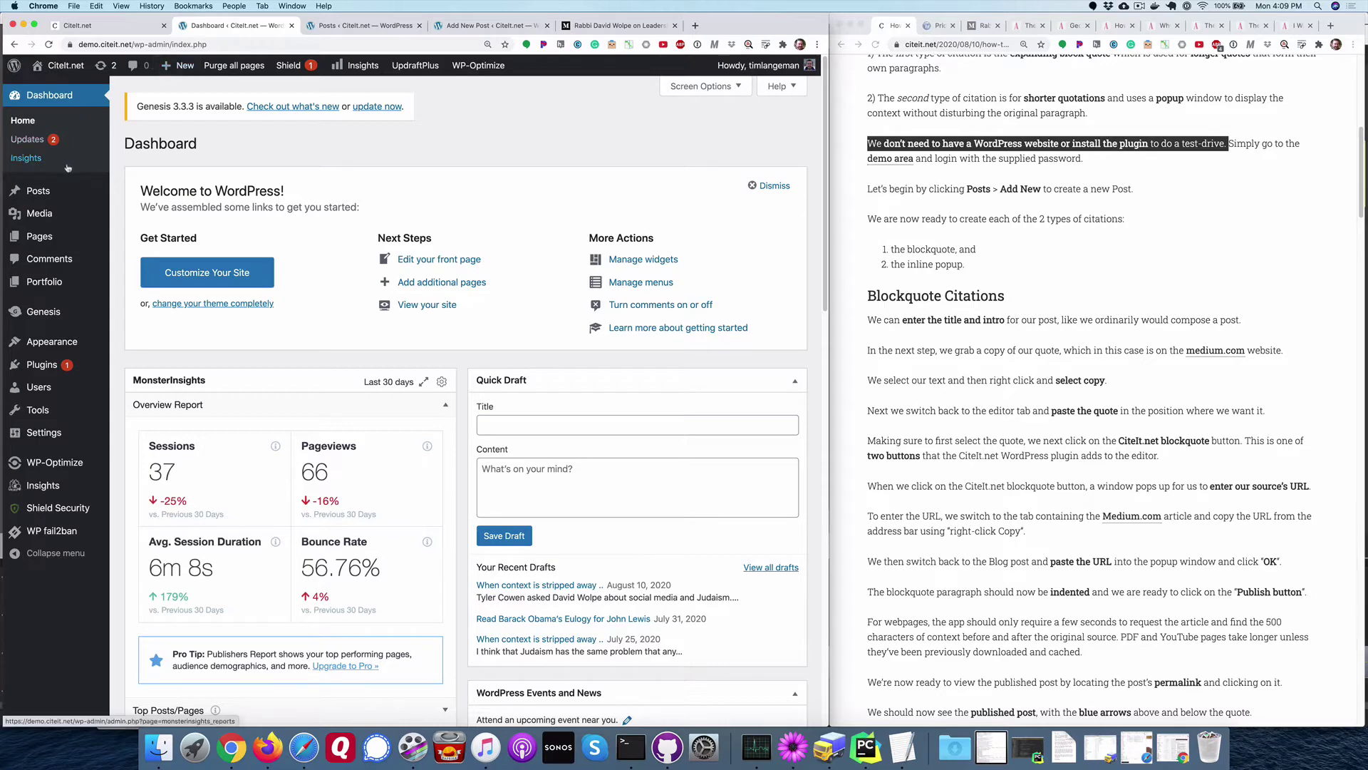
mouse_move(43, 191)
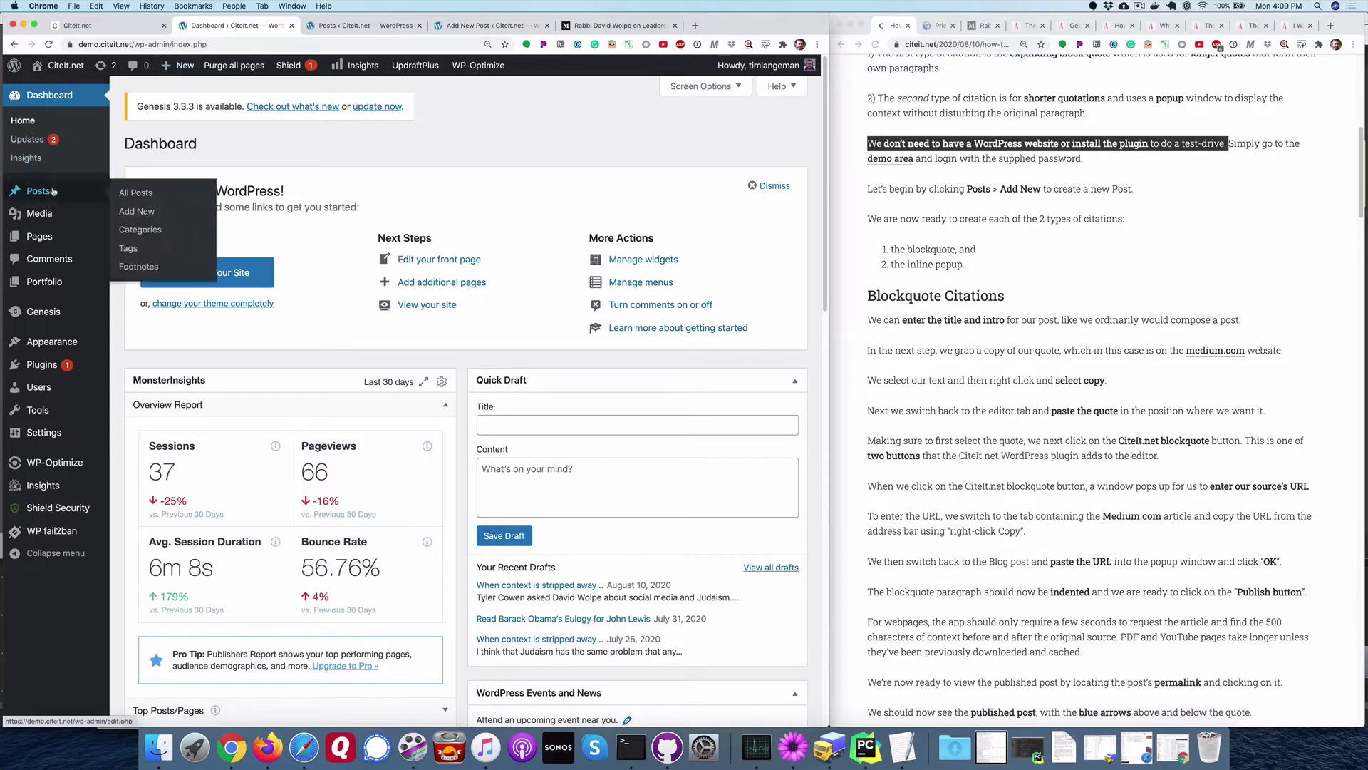
click(133, 212)
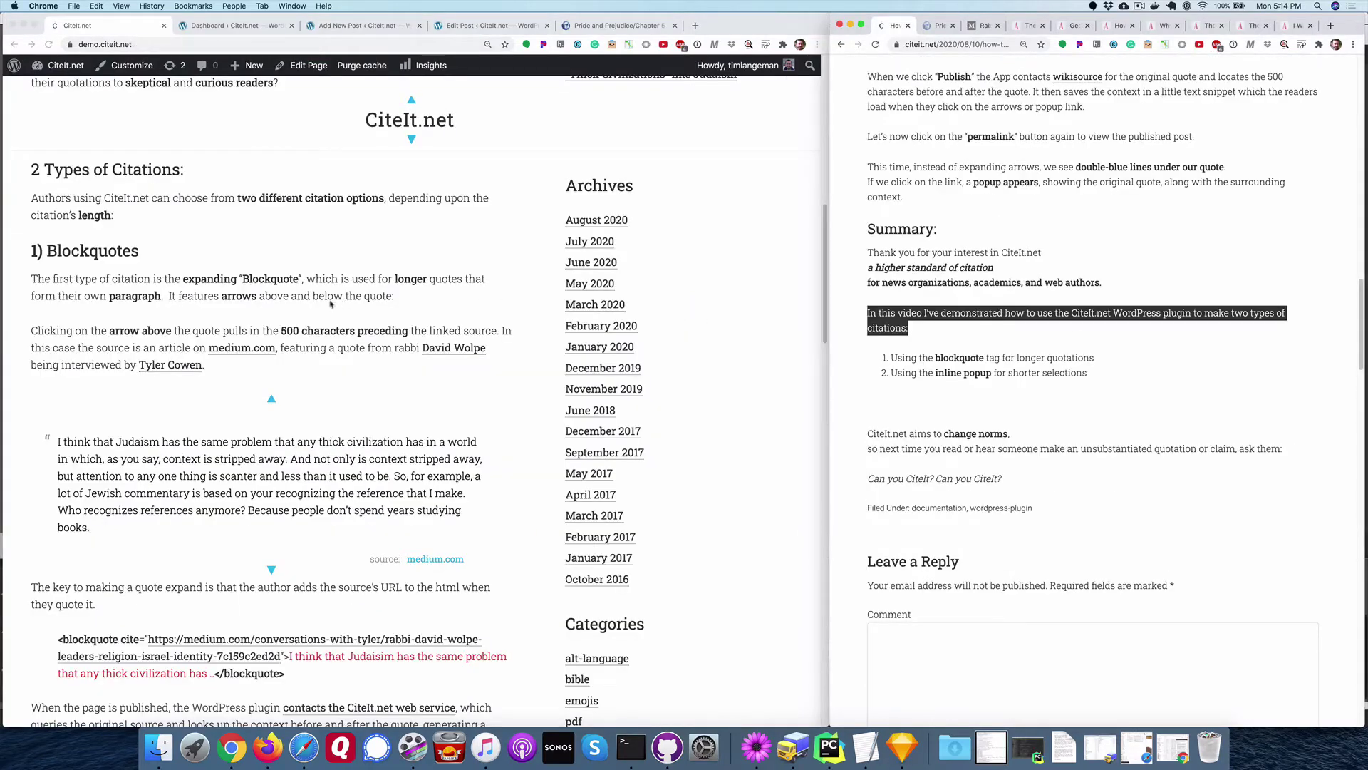
Review the demo page's Blockquotes and Inline popup sections and open the context of the "I could easily forgive his pride" quote.
click(104, 253)
triple_click(105, 252)
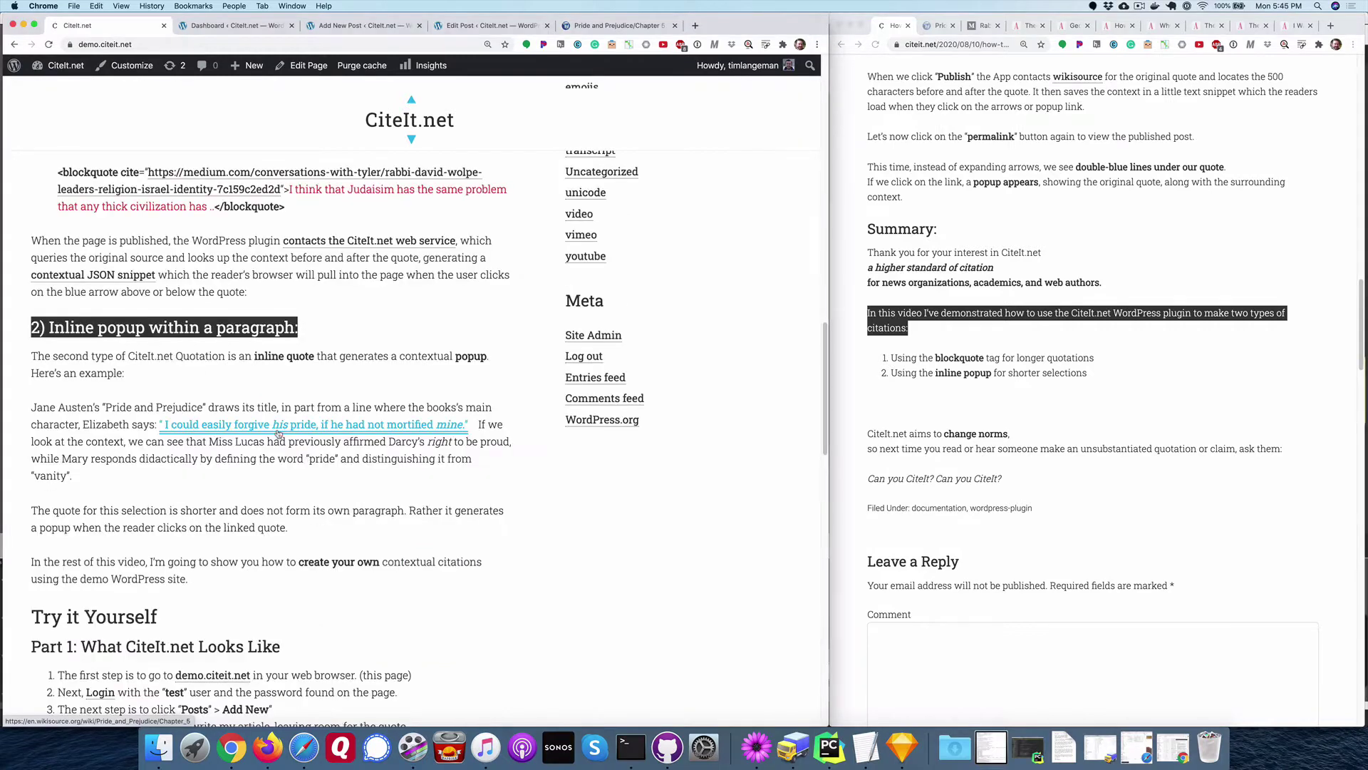
click(278, 427)
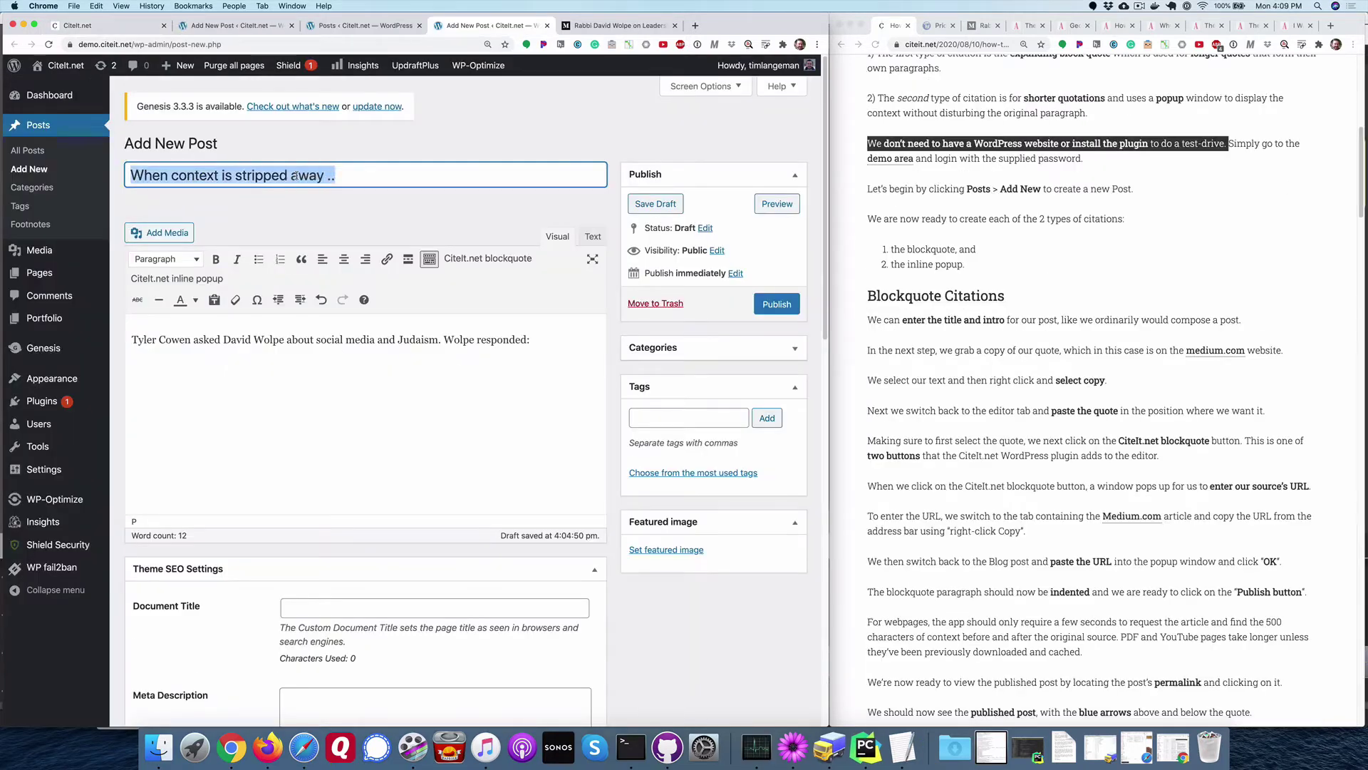
Set the insertion point after the post's intro sentence and copy the Medium article's quote from "I think that Judaism" through "studying books.".
triple_click(274, 328)
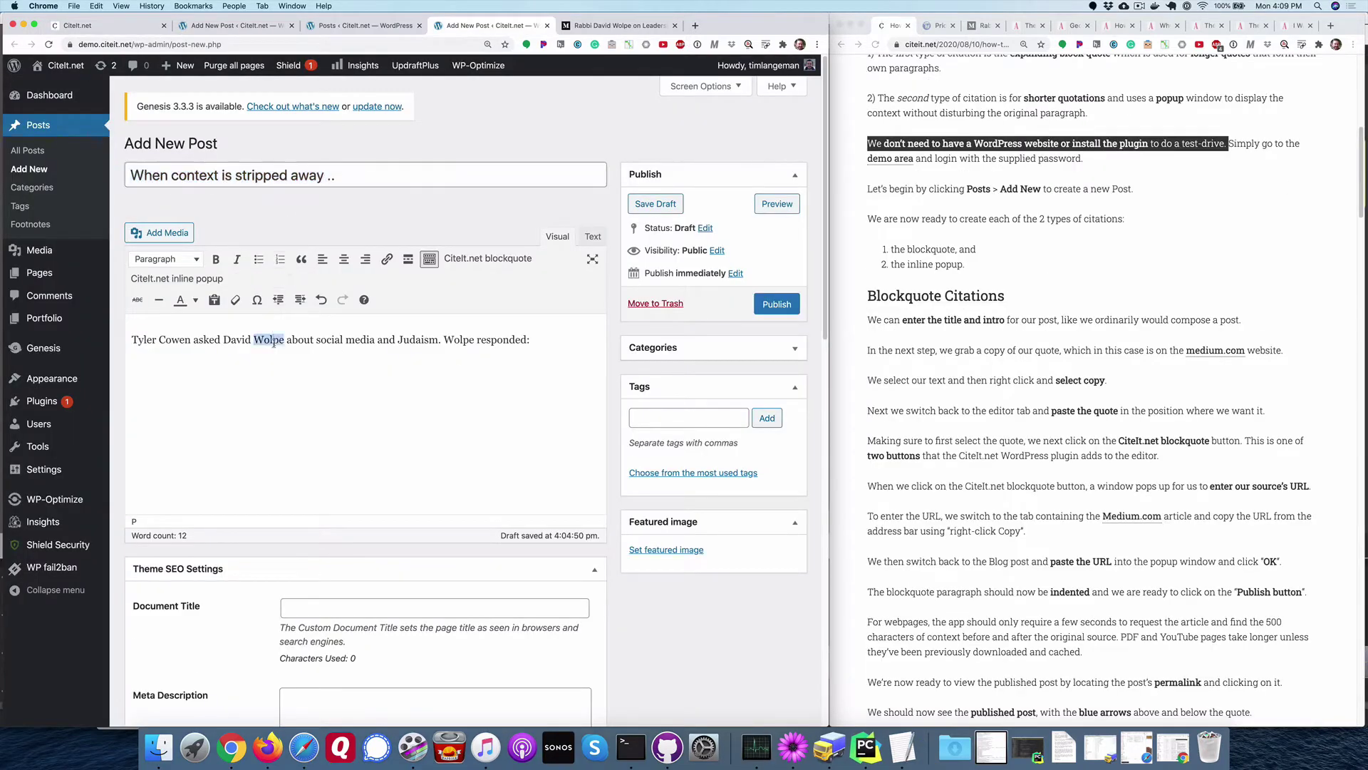
click(529, 351)
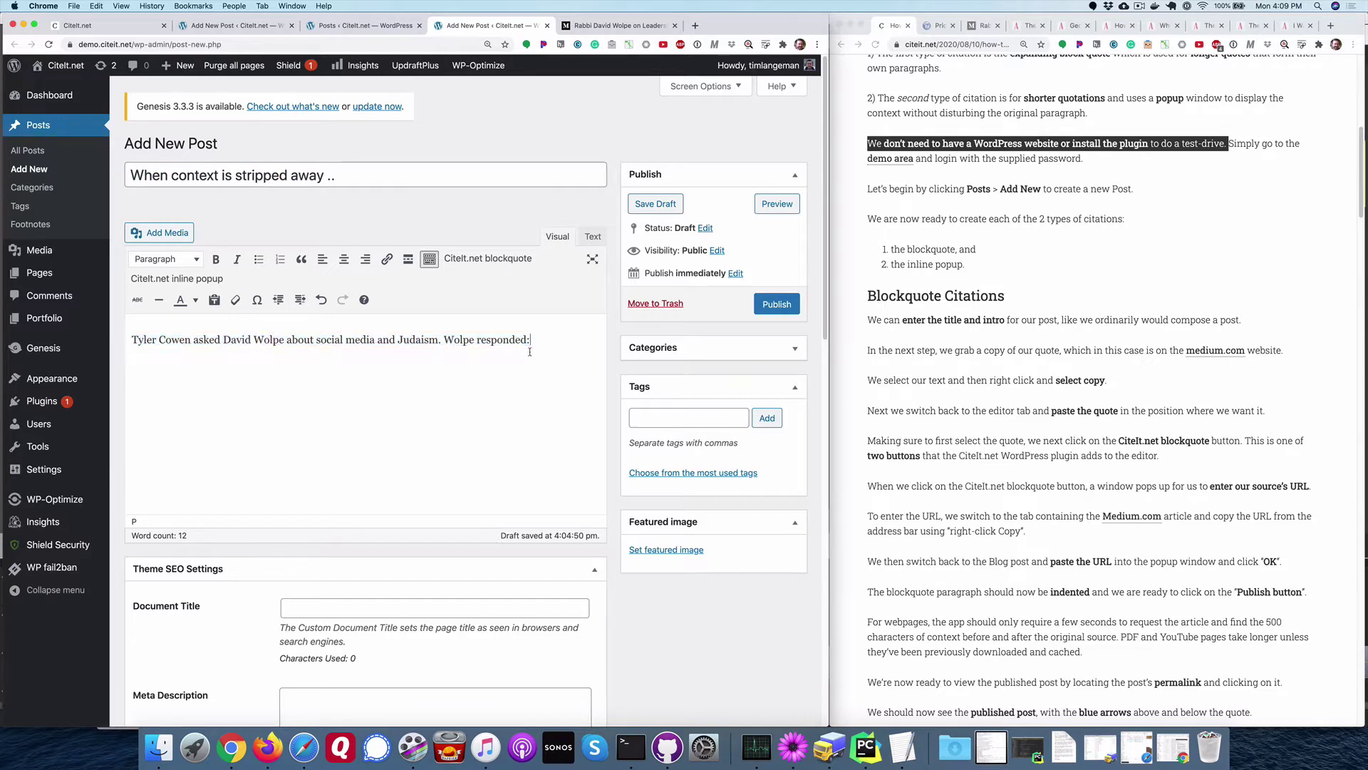
click(606, 27)
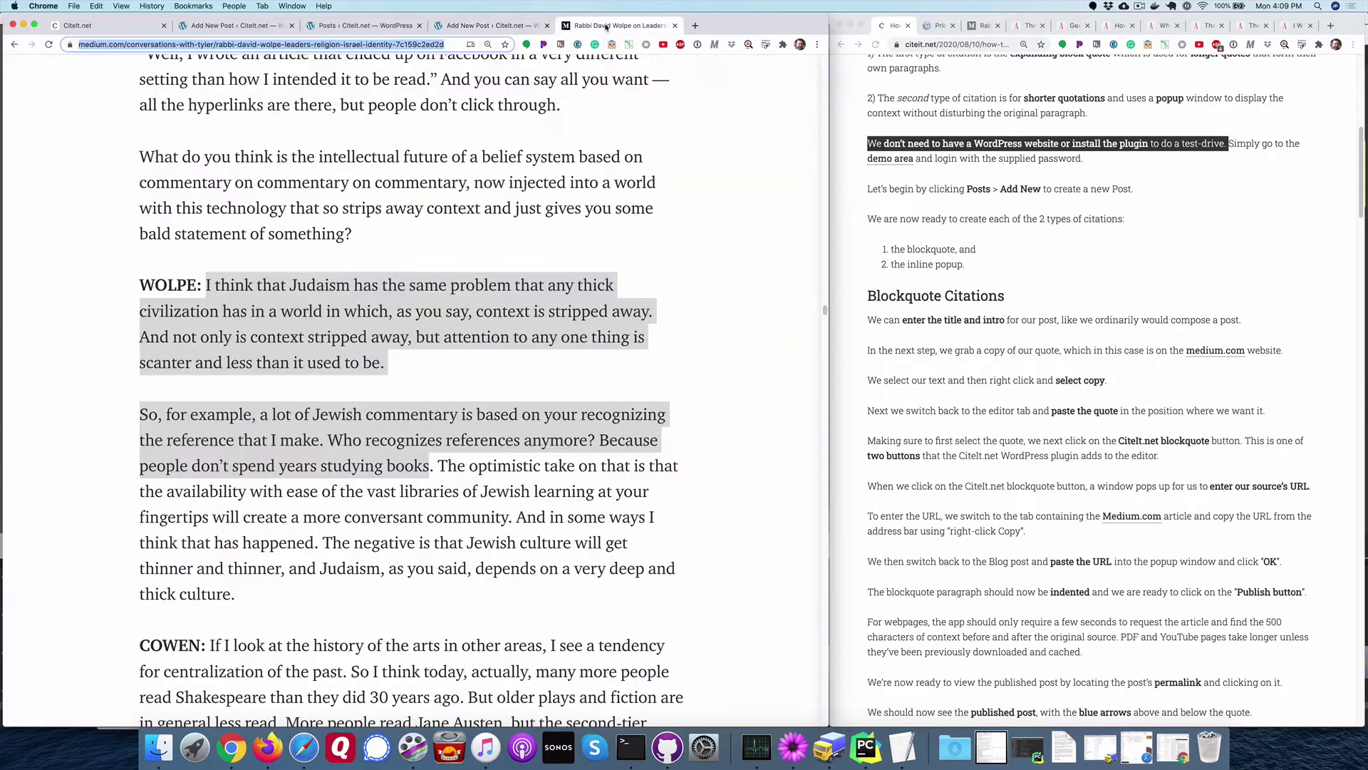
click(282, 286)
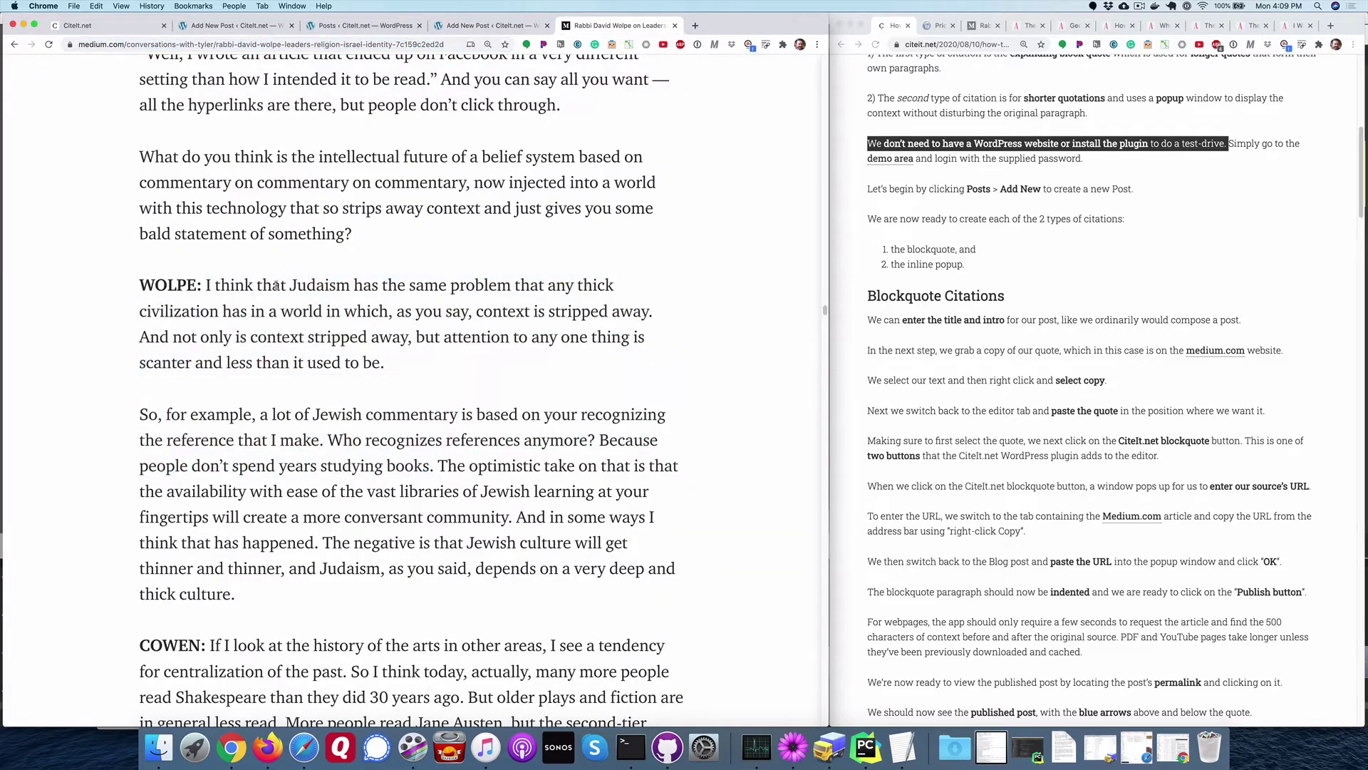
drag(206, 285, 433, 470)
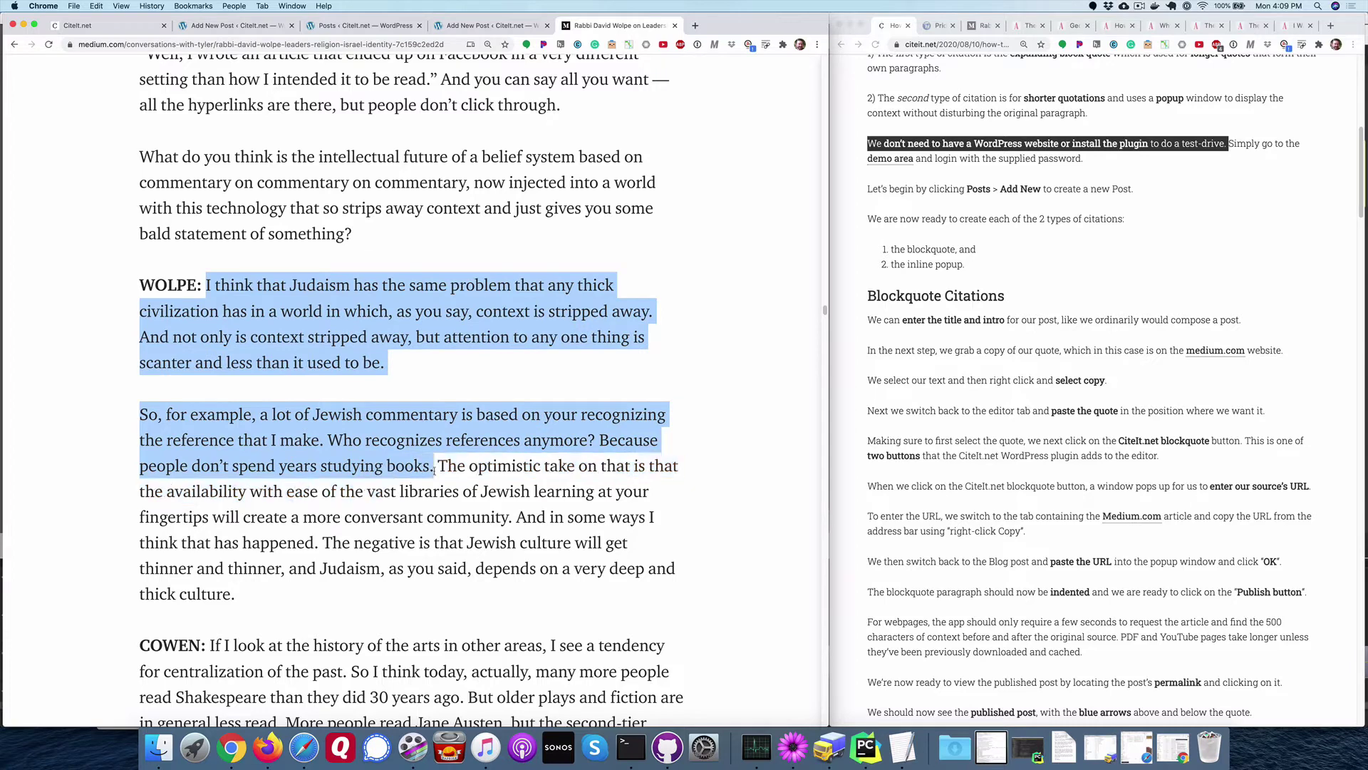
right_click(403, 327)
click(424, 345)
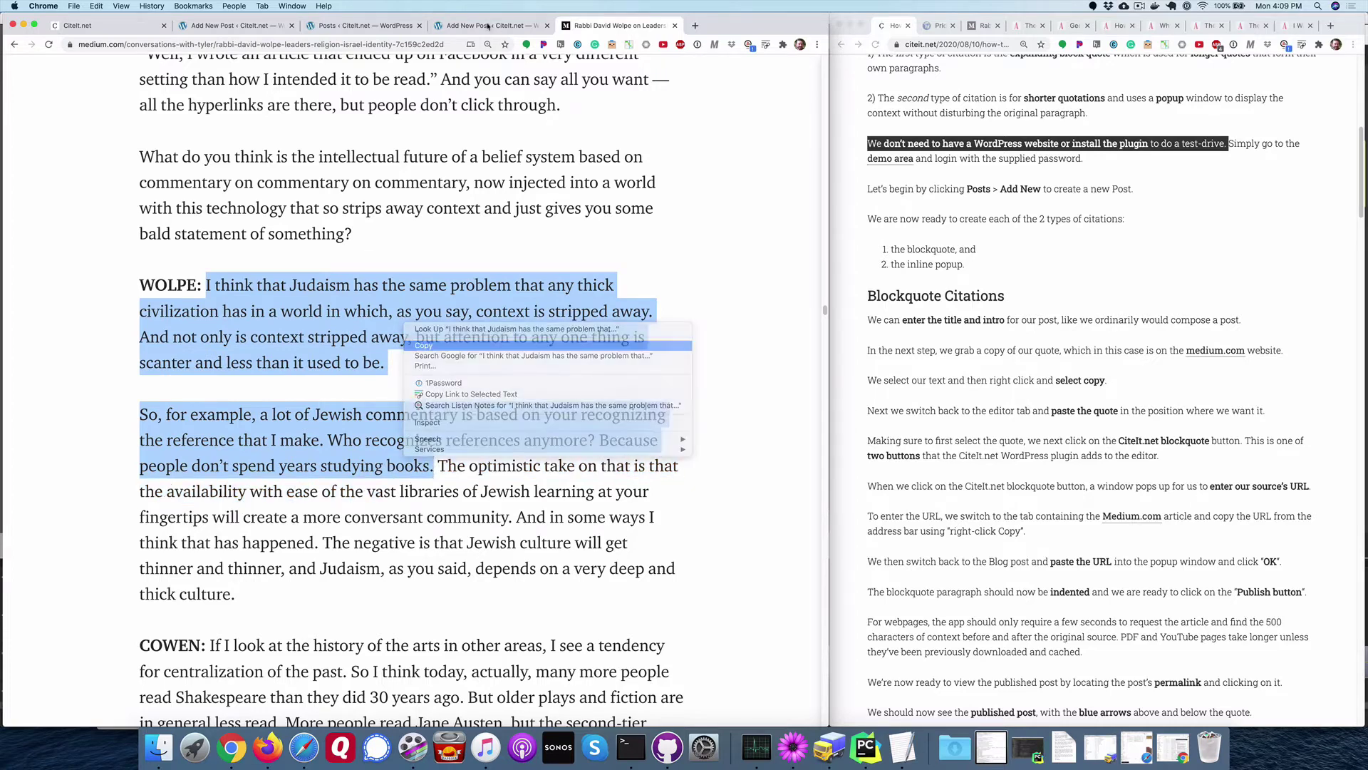
Paste the copied quote on a new line below the intro sentence in the "When context is stripped away .." post.
click(487, 27)
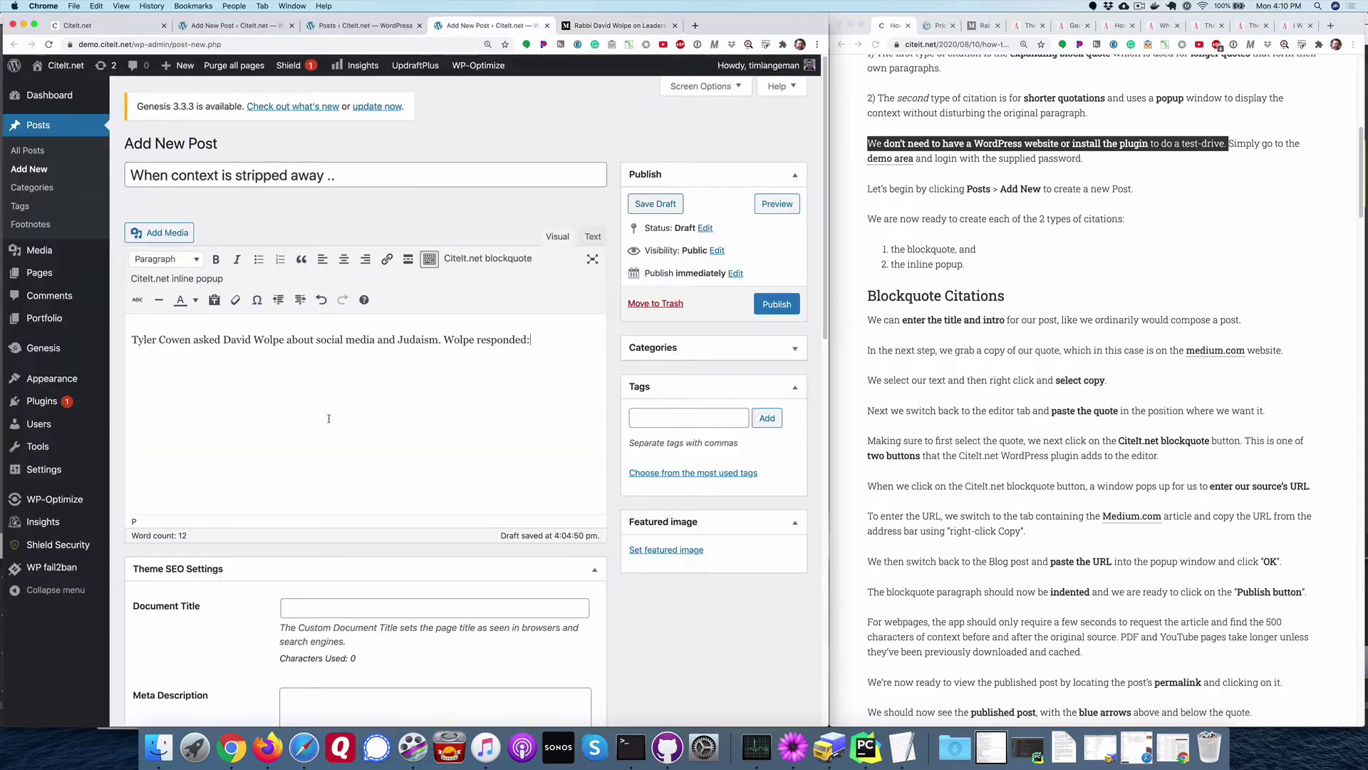
key(Return)
key(super+v)
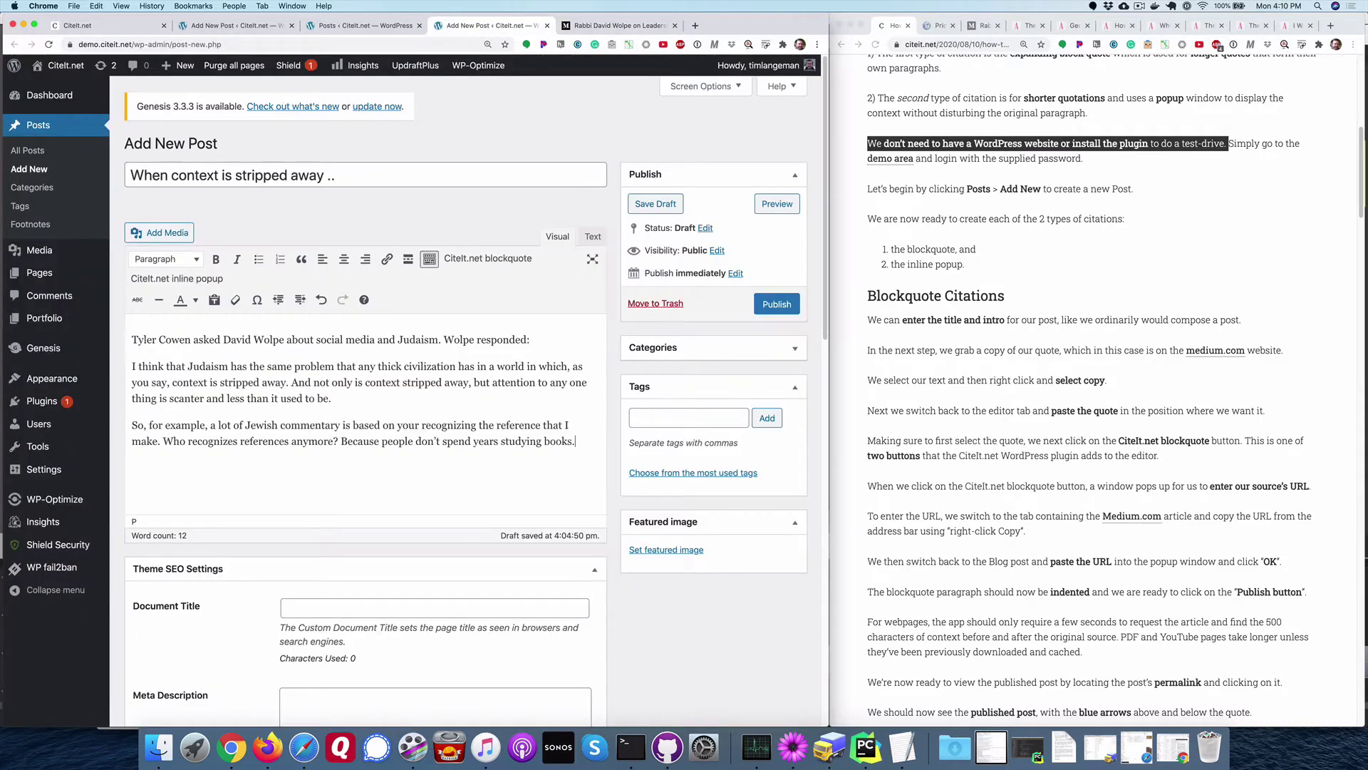
Select both paragraphs of the pasted quote and open the CiteIt.net blockquote link dialog for them.
key(super+shift+Left)
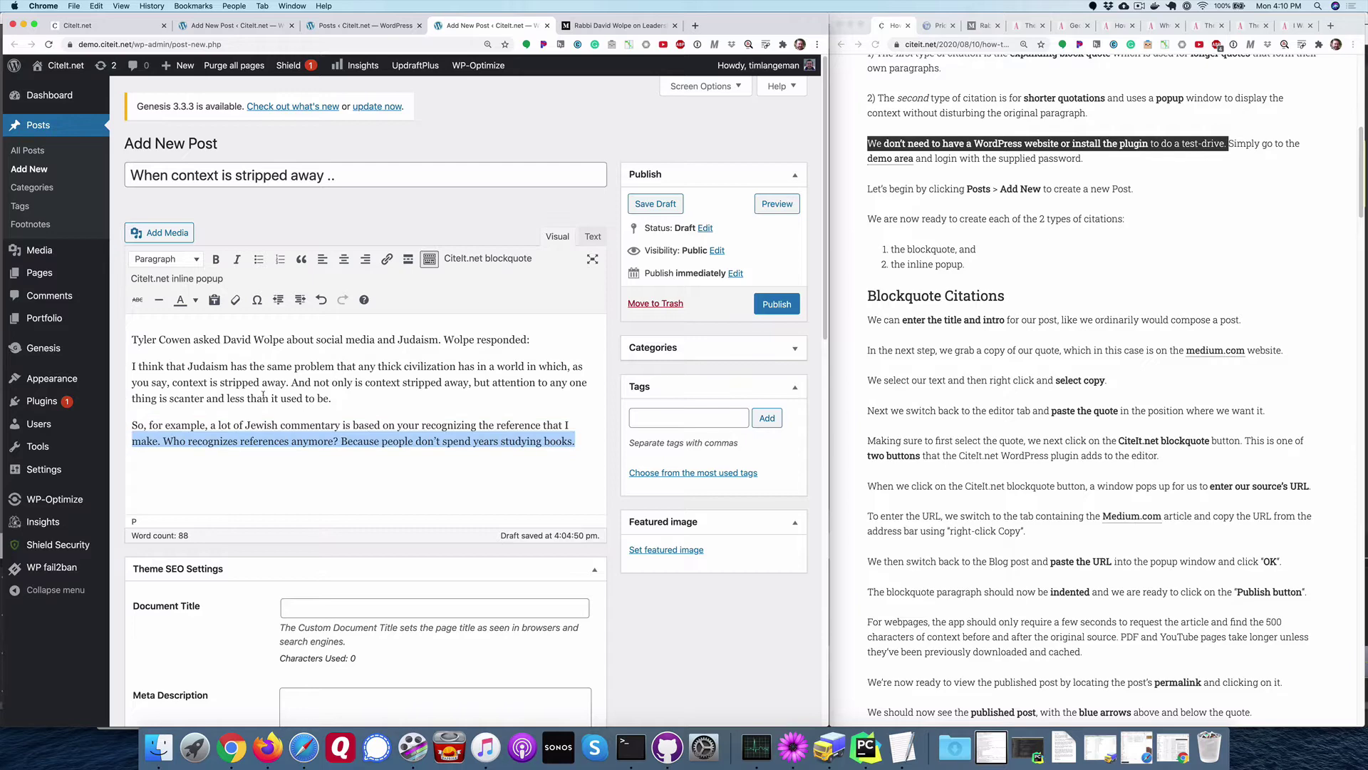
shift+click(132, 366)
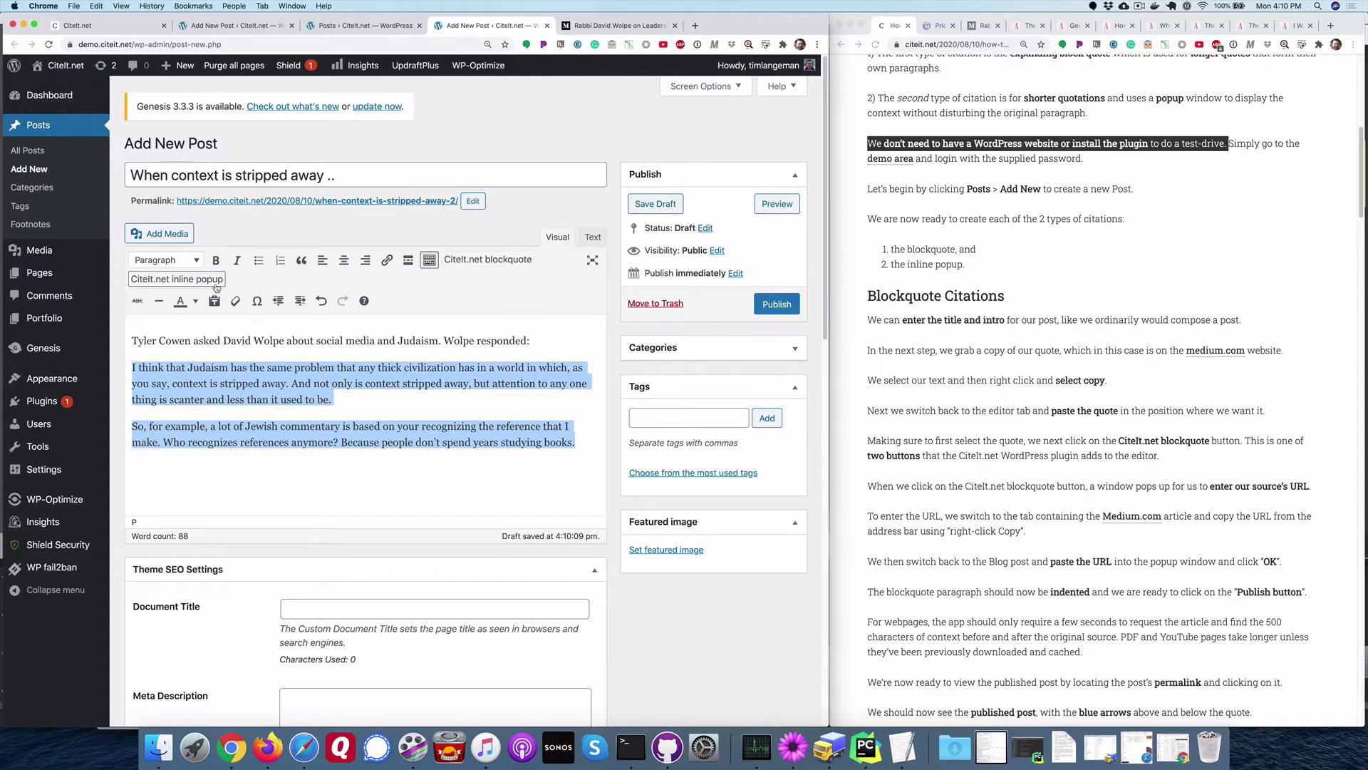
click(462, 265)
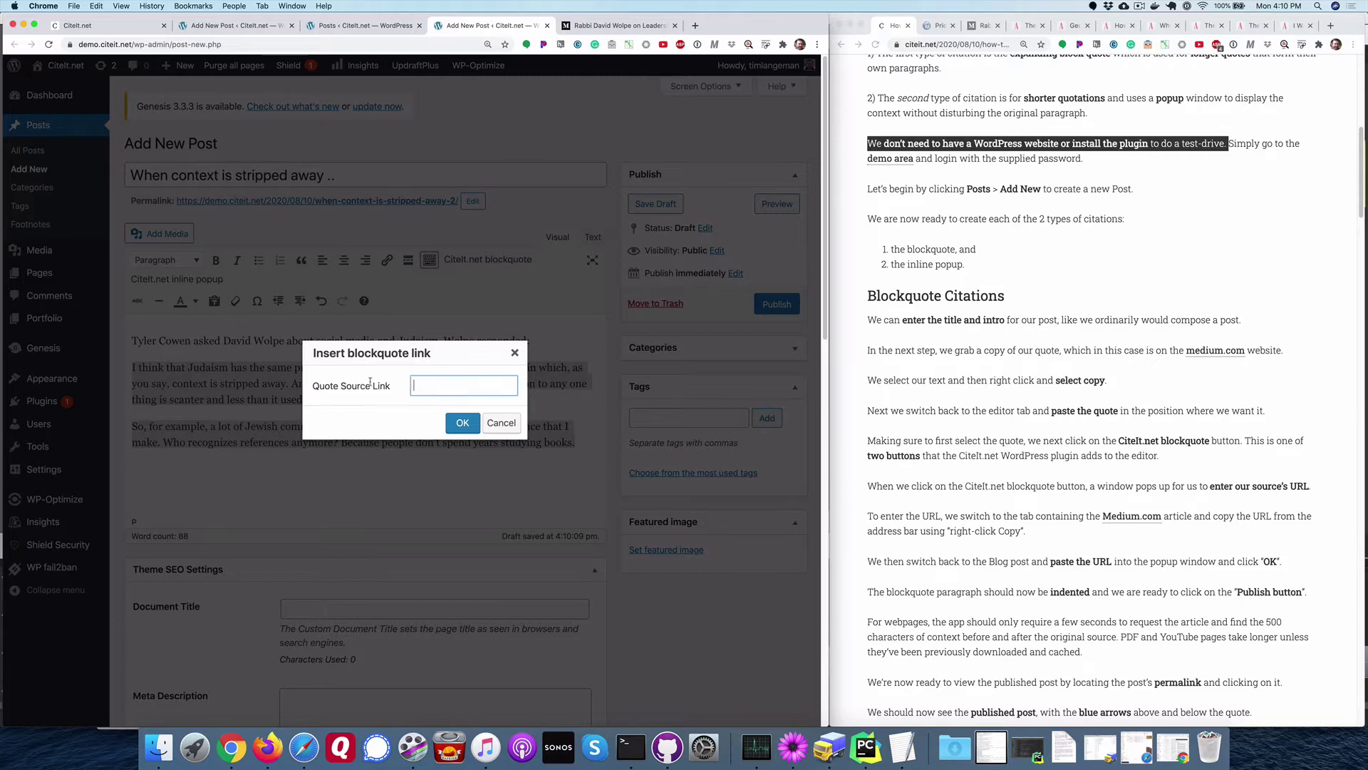
Copy the full URL of the Medium article that contains the quote.
click(618, 25)
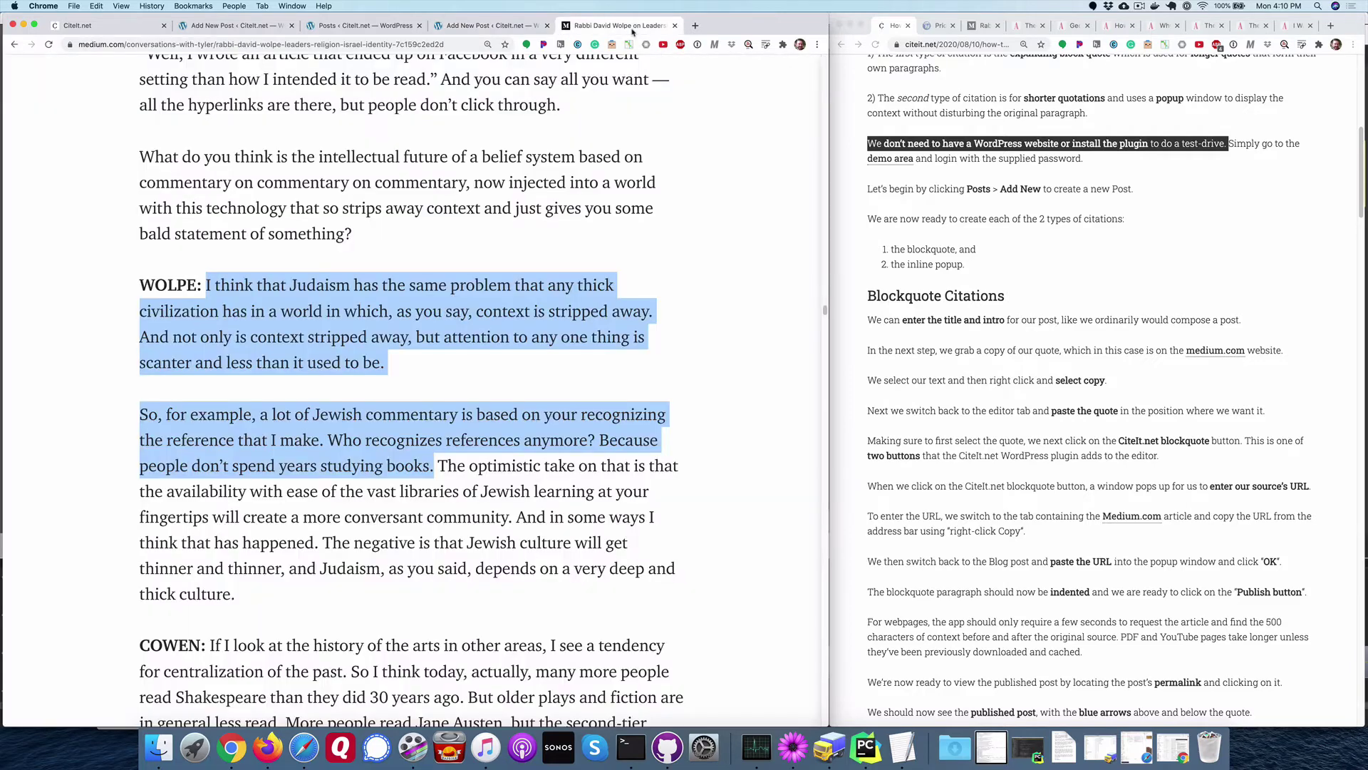
click(452, 44)
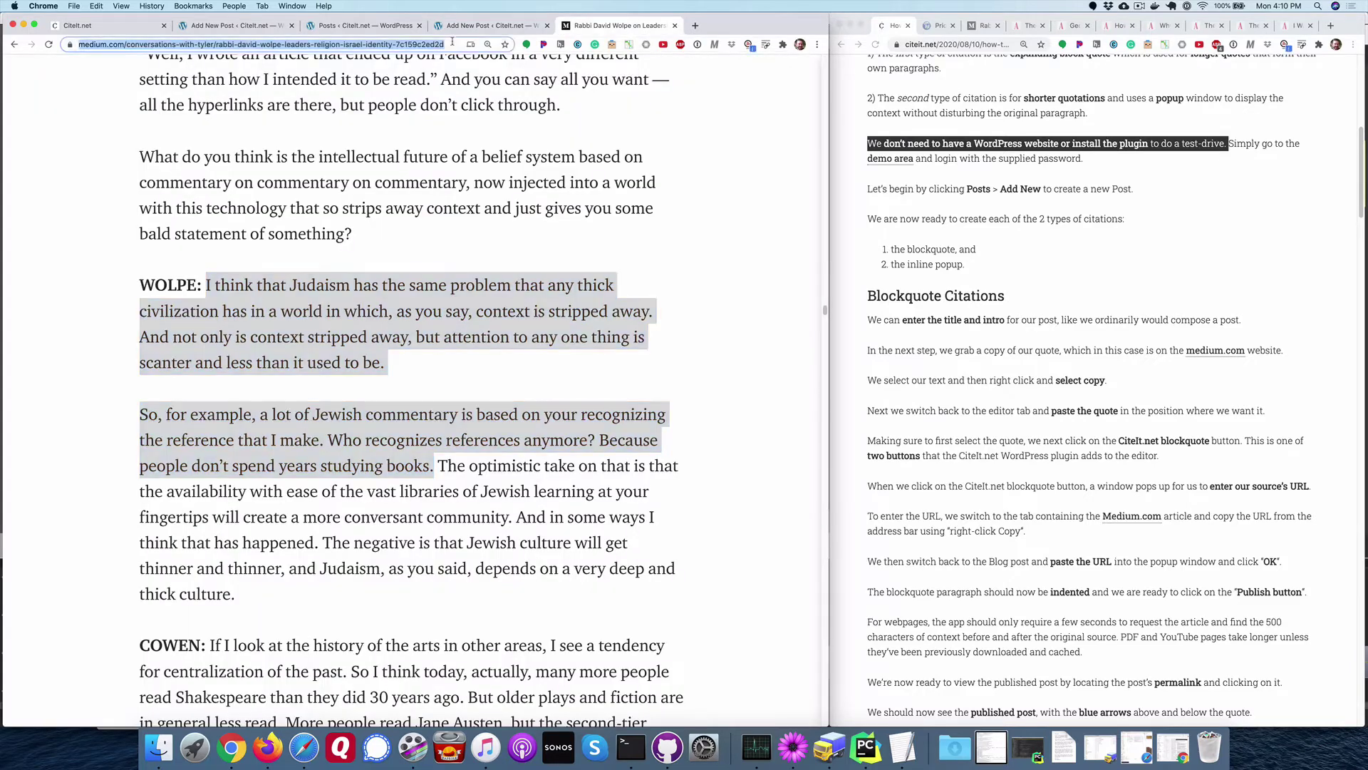
right_click(421, 46)
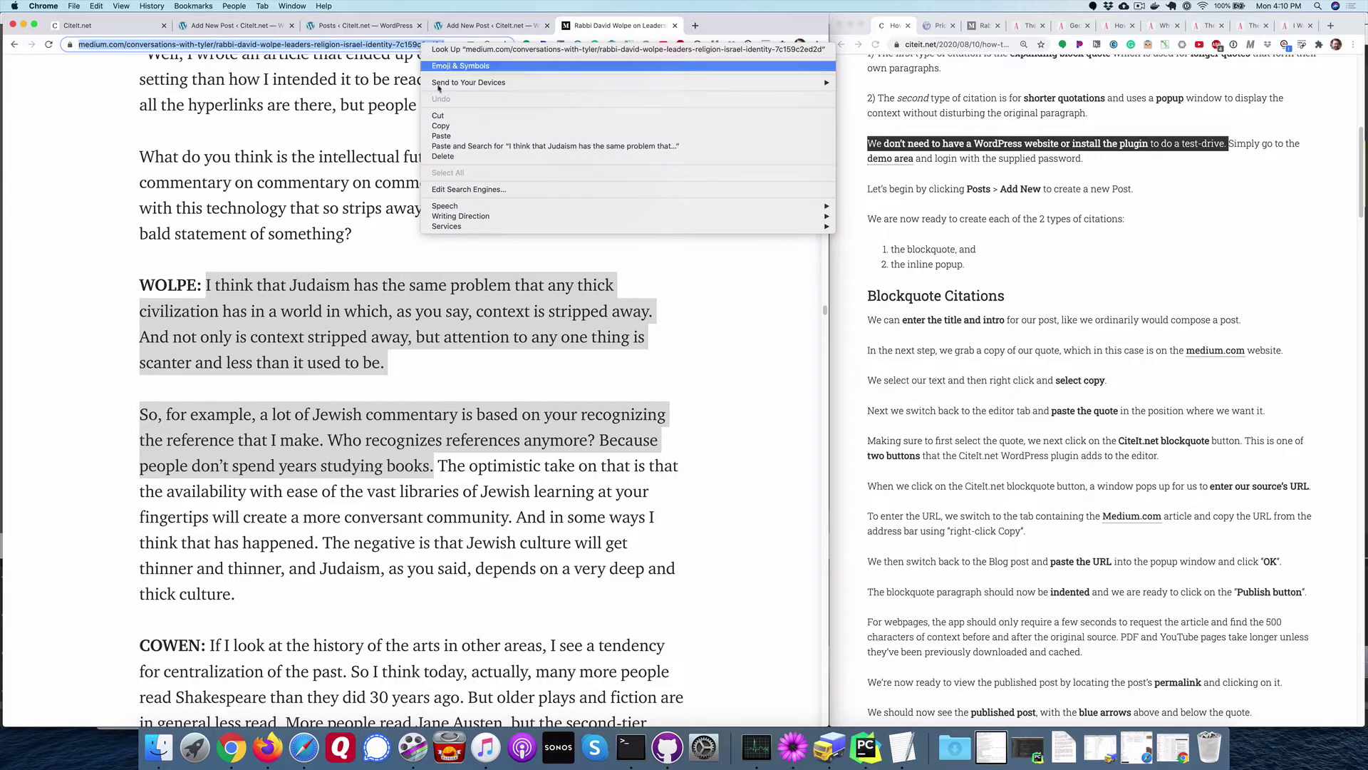
click(447, 126)
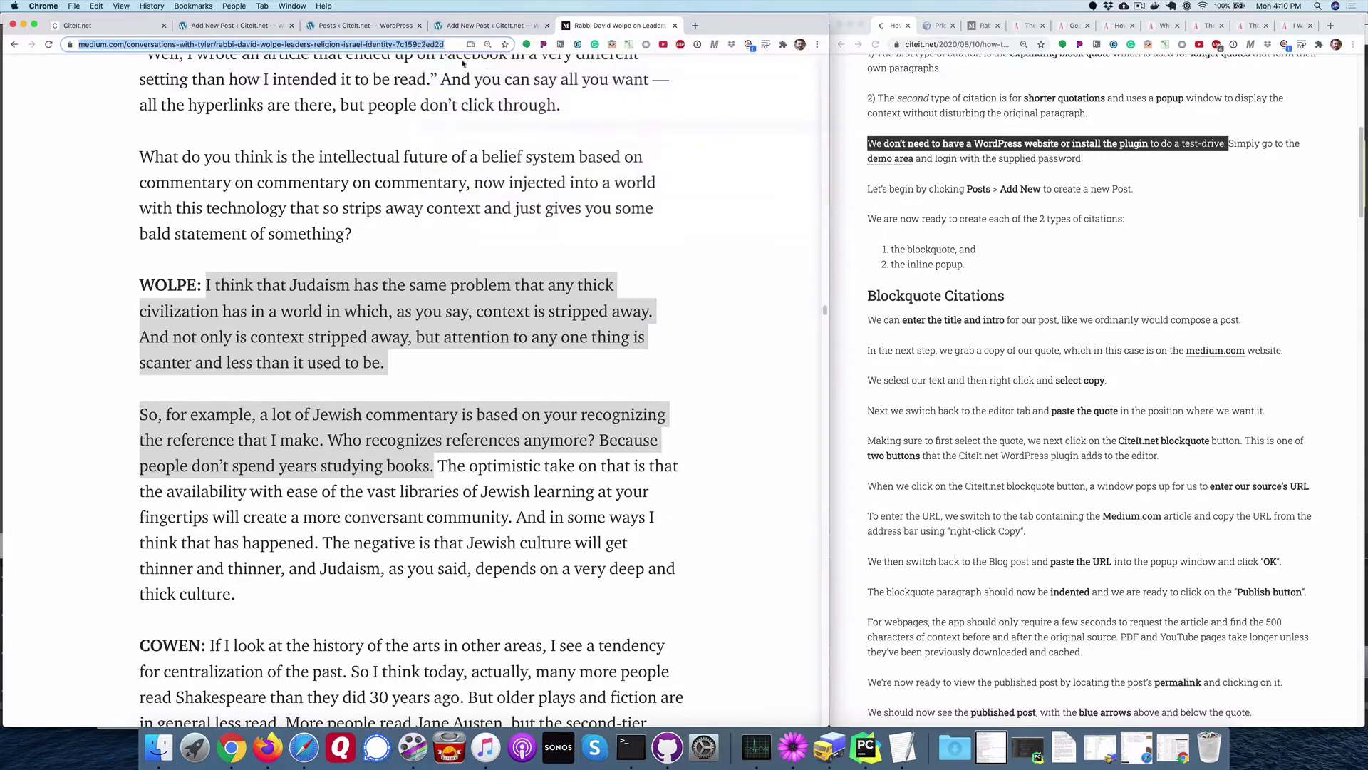
Set the copied Medium URL as the blockquote's source link and publish the "When context is stripped away .." post.
click(477, 28)
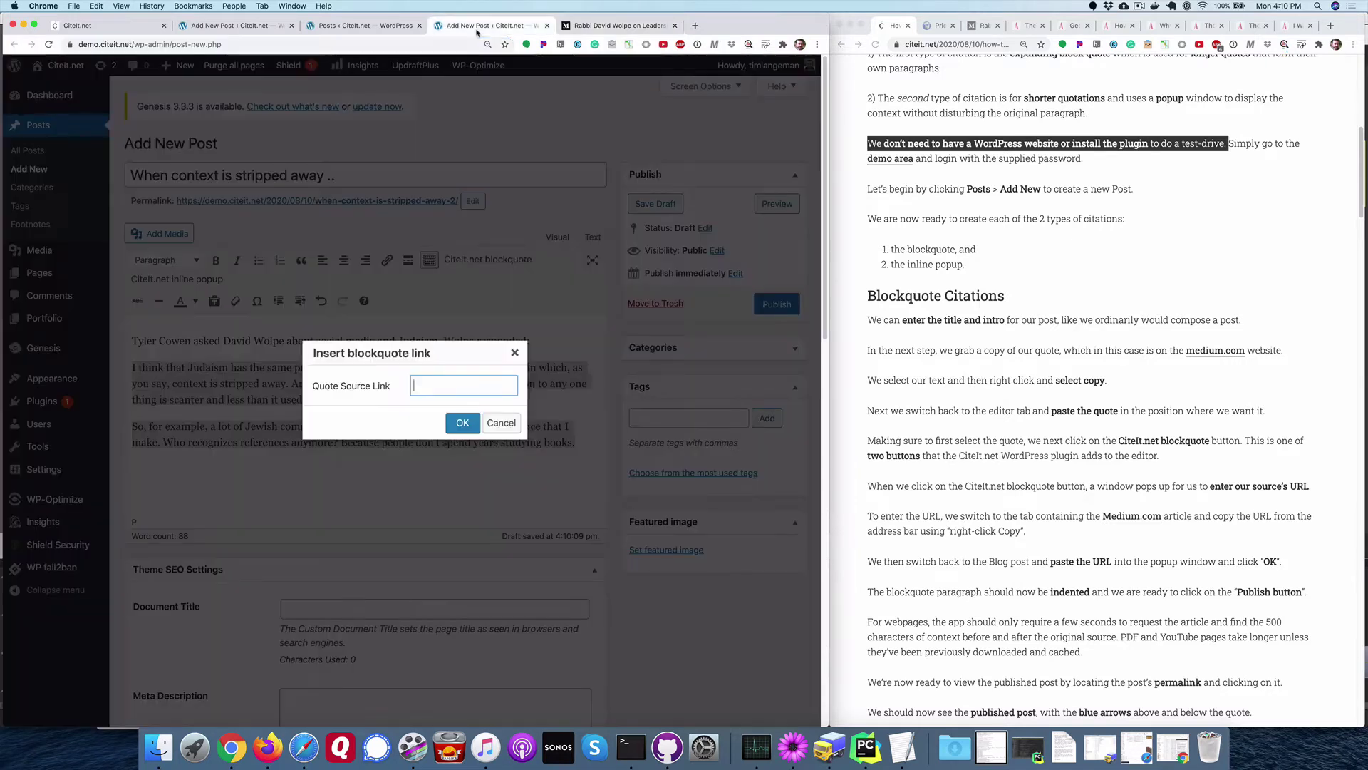
right_click(426, 386)
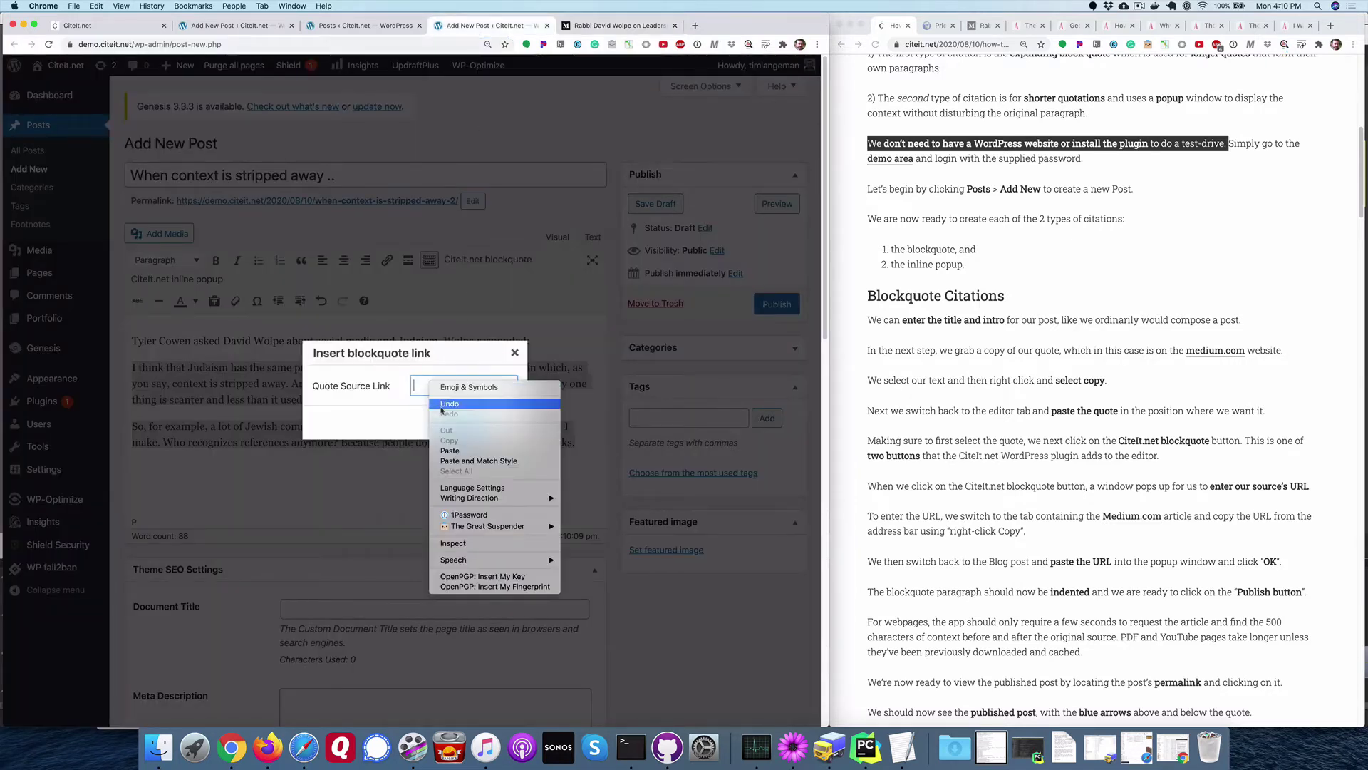
click(463, 451)
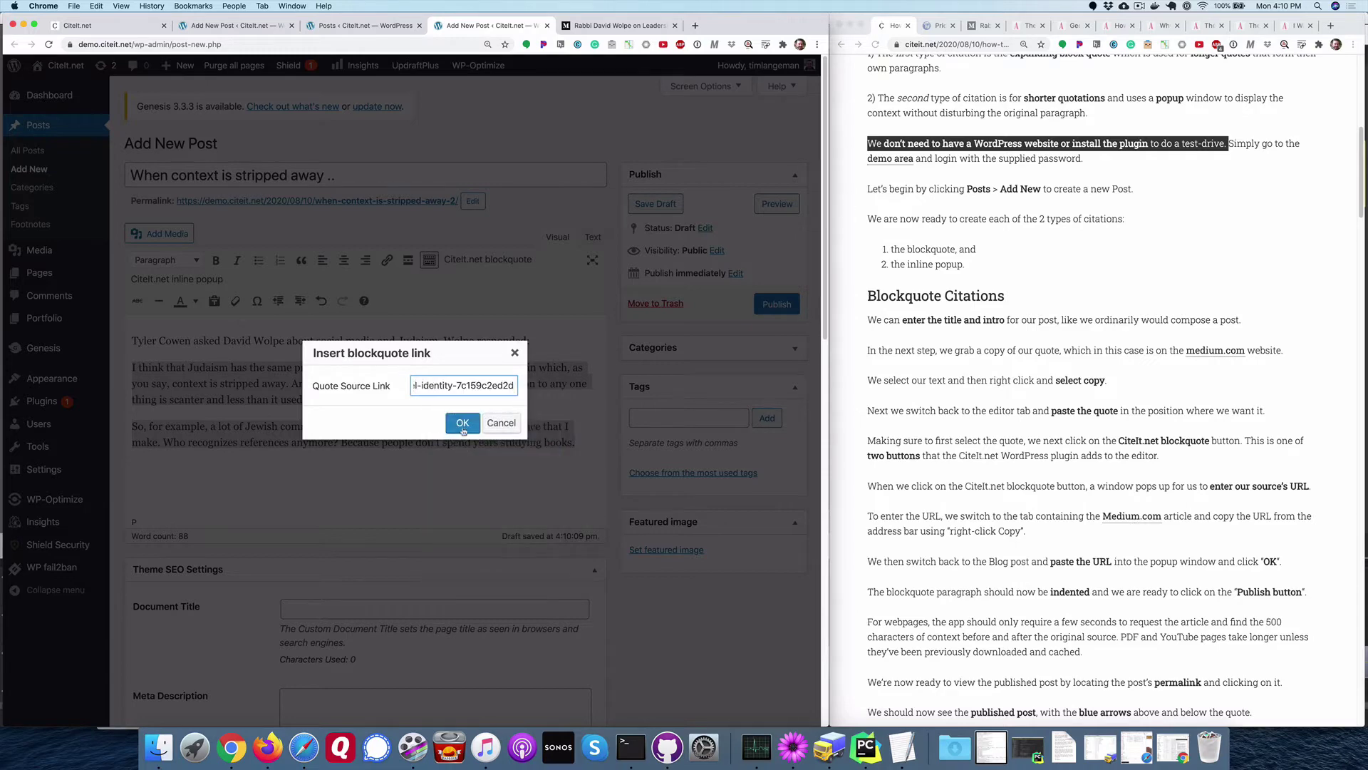
click(463, 424)
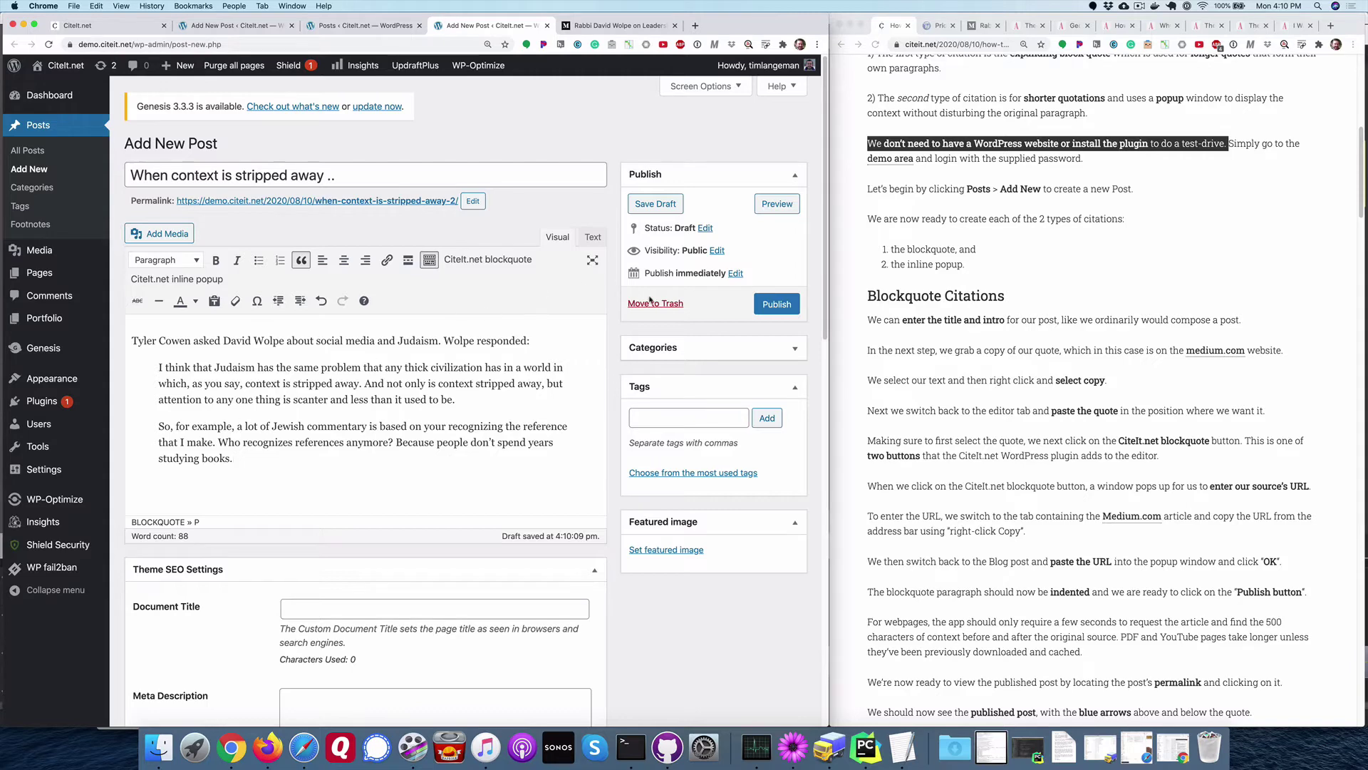
click(776, 304)
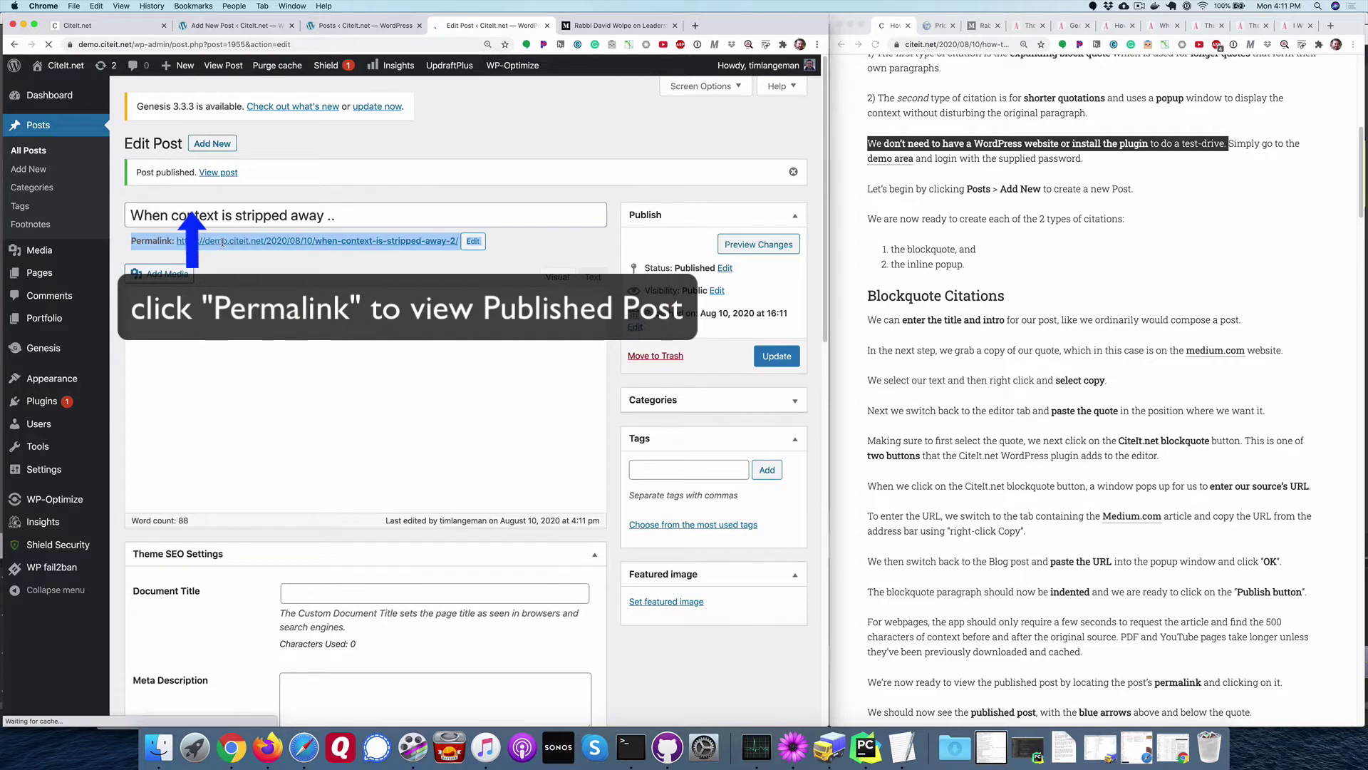
View the published post from its permalink and check the expandable context above and below the quote and its medium.com source link.
click(223, 244)
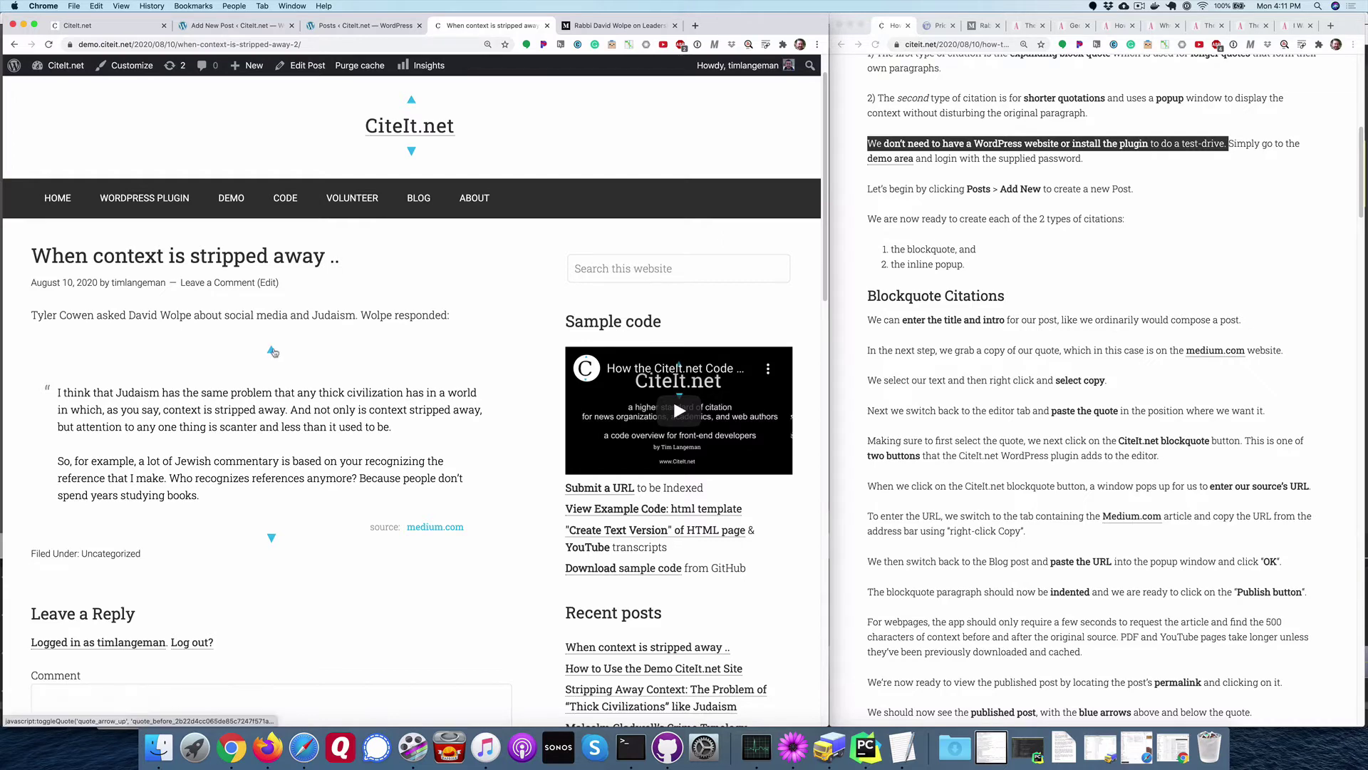
click(272, 350)
click(271, 350)
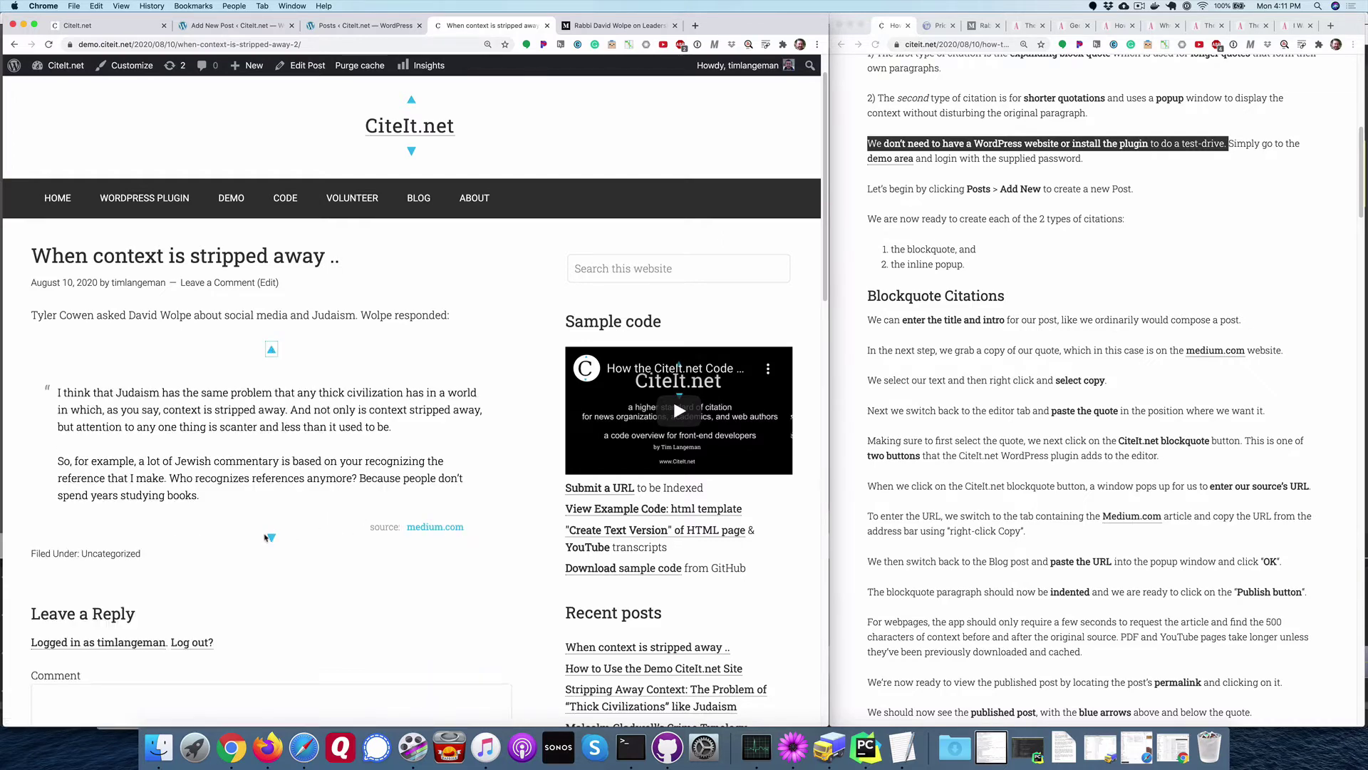
click(270, 537)
scroll(270, 534, down, 4)
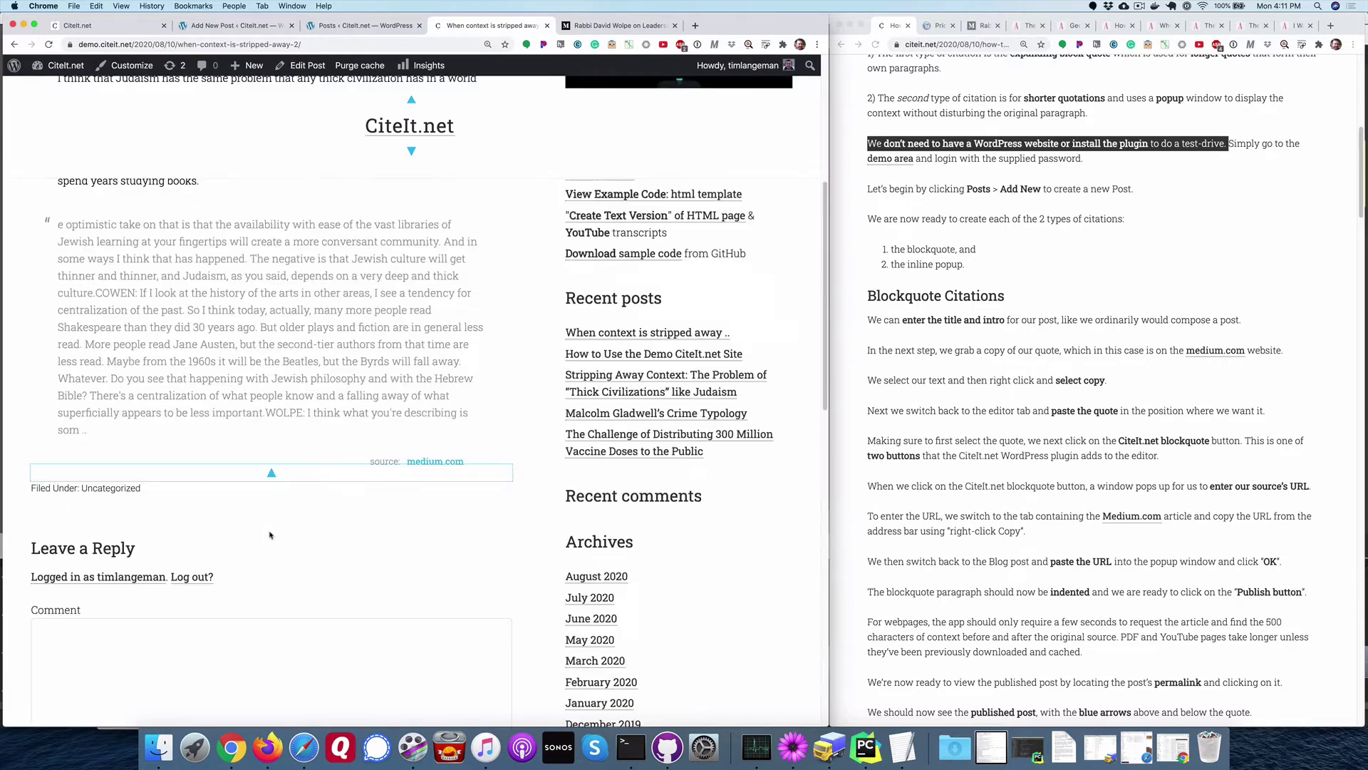
click(381, 441)
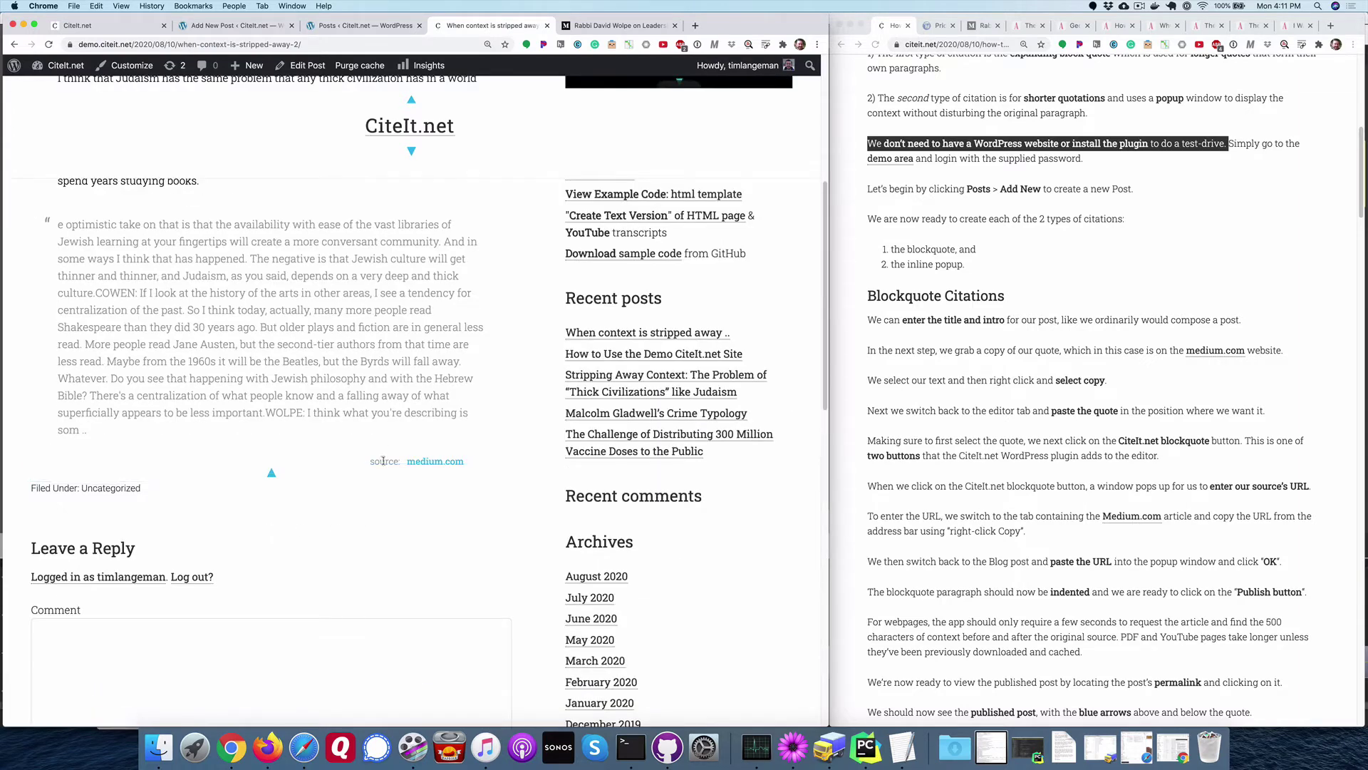
click(426, 466)
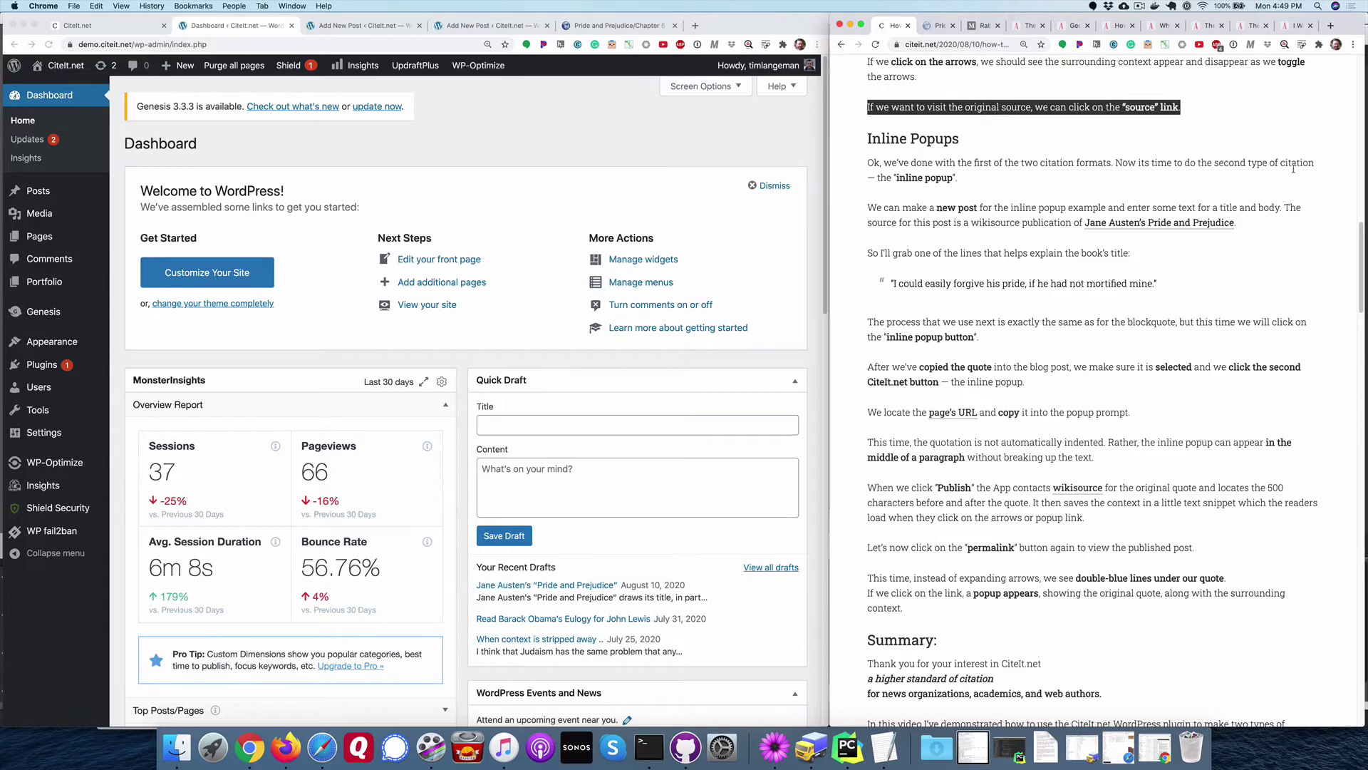
Highlight "inline popup" in the guide and bring up the prepared draft post titled Jane Austen's "Pride and Prejudice".
drag(922, 178, 952, 178)
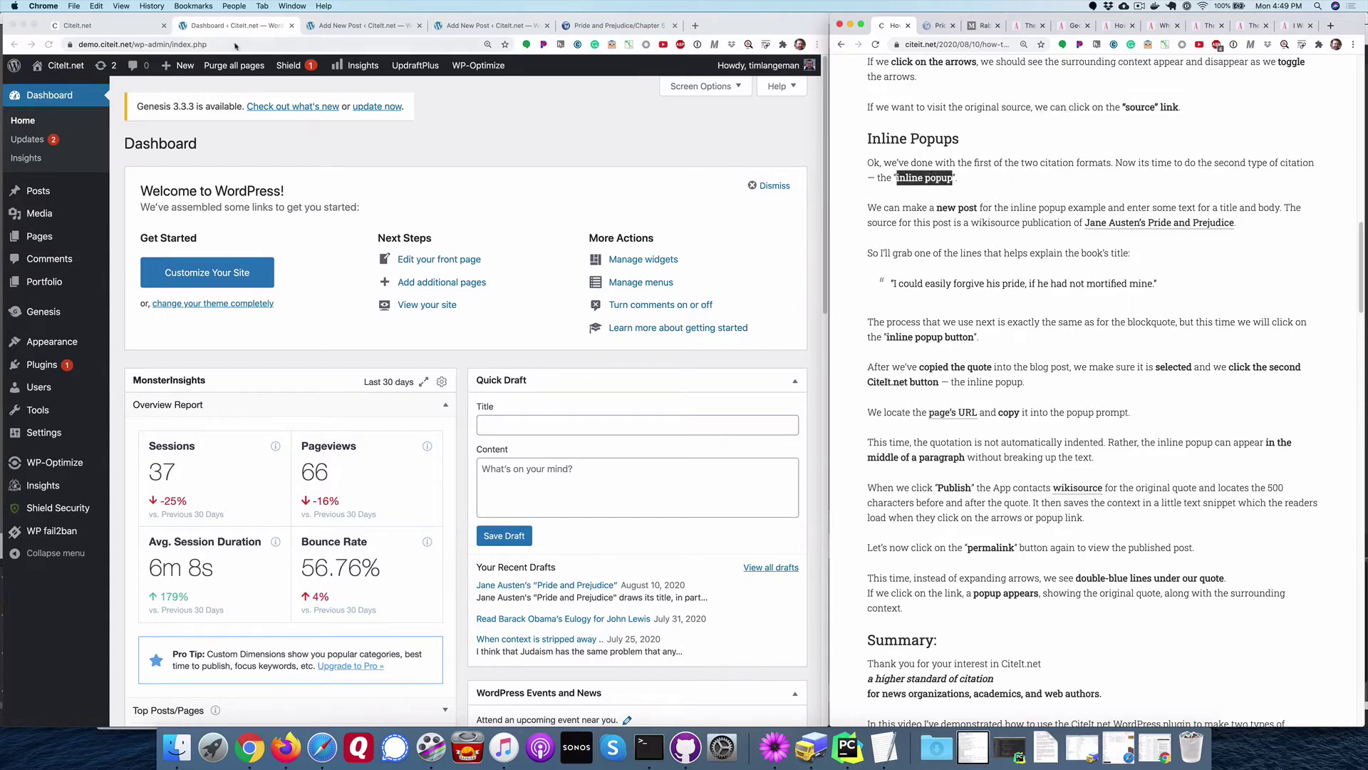
click(331, 27)
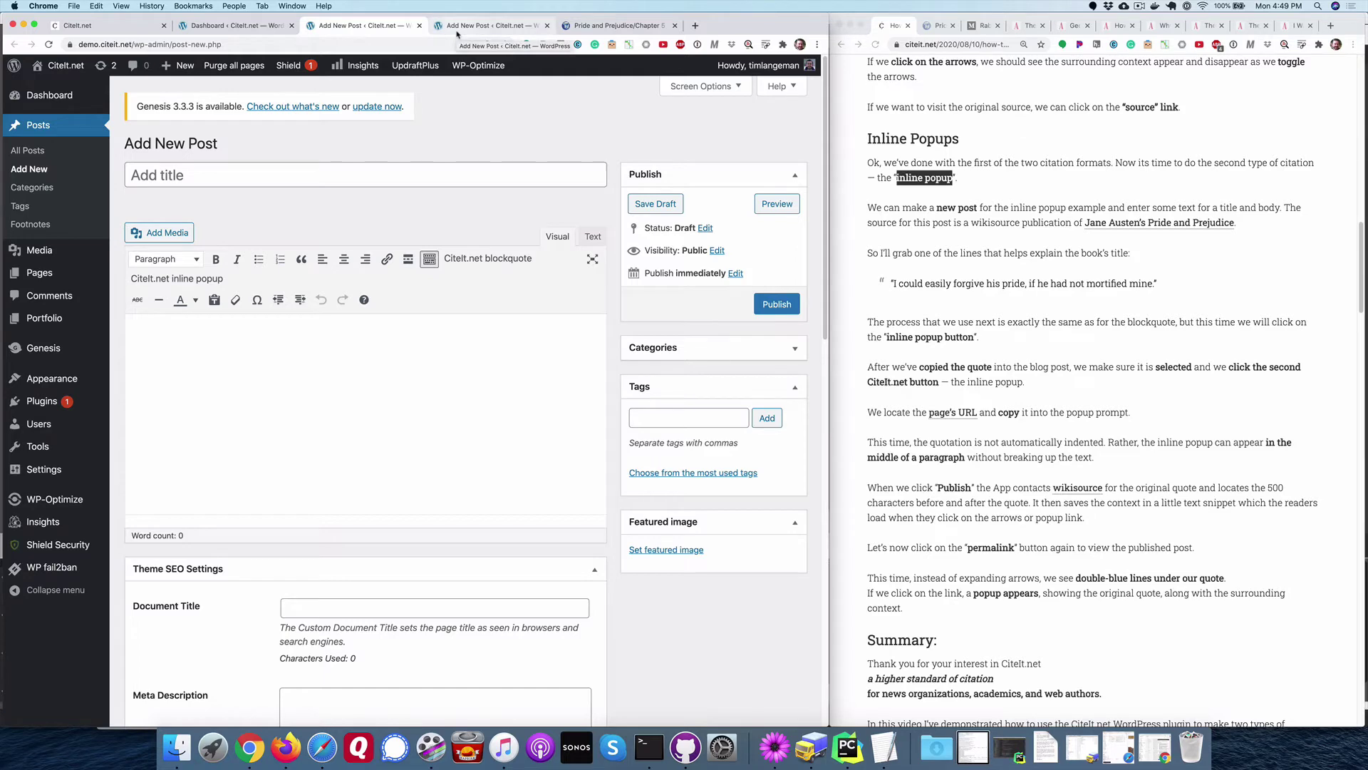
click(457, 28)
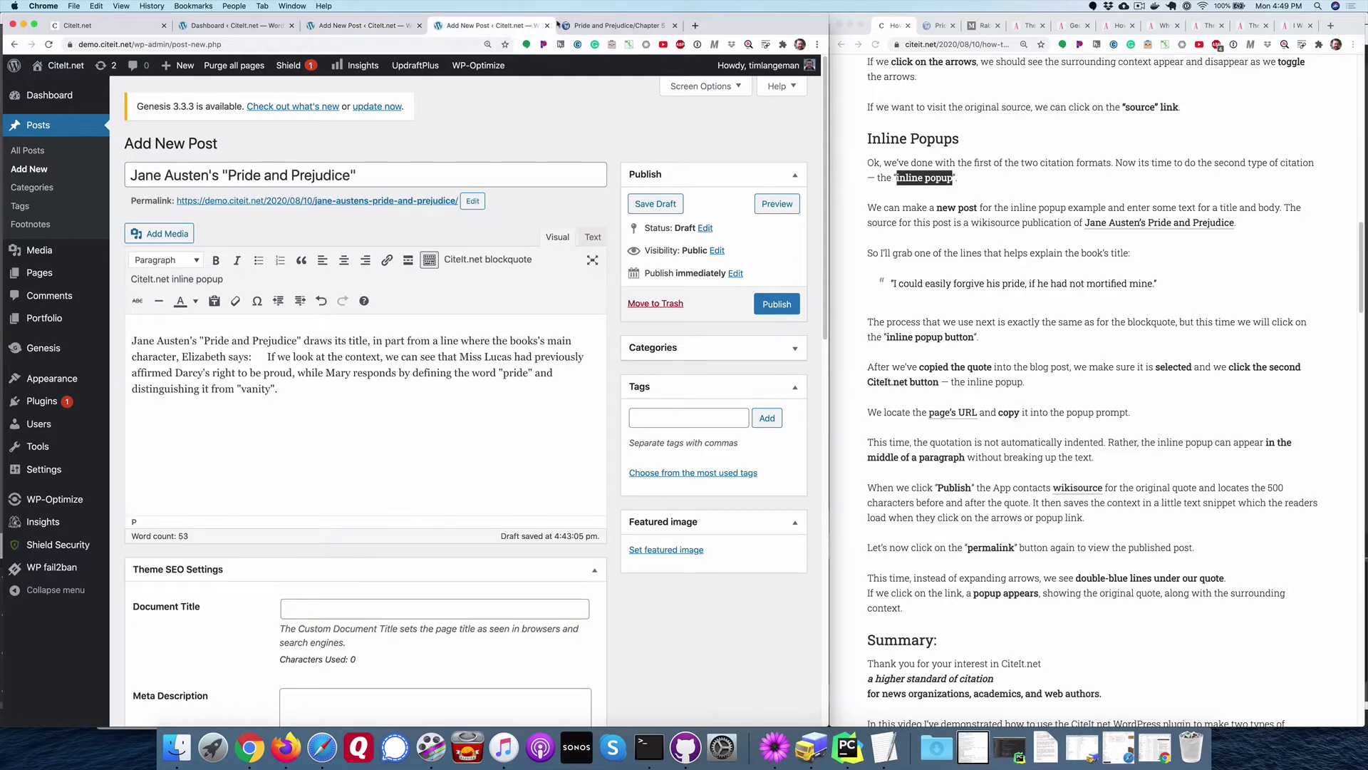
Copy the quote "I could easily forgive his pride, if he had not mortified mine" from the Wikisource Pride and Prejudice Chapter 5 page.
click(598, 30)
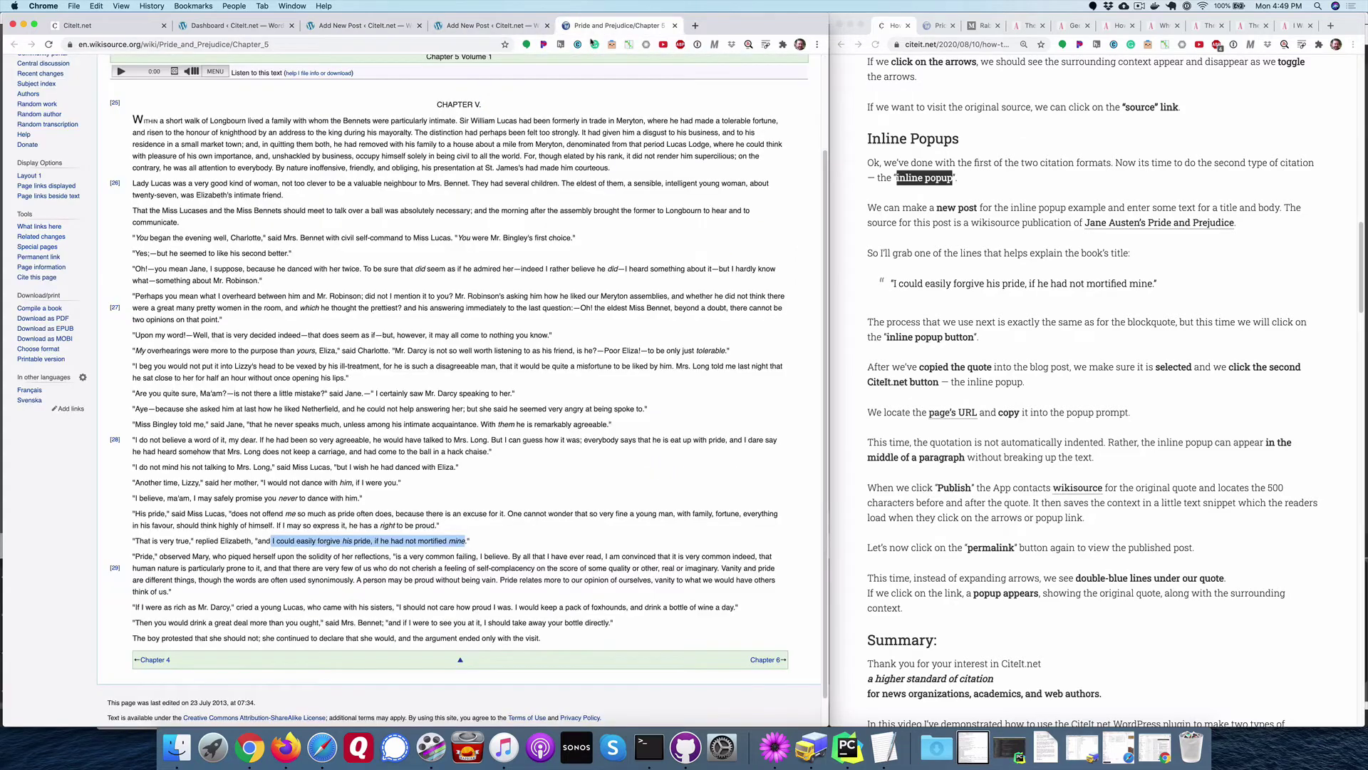
scroll(547, 207, up, 3)
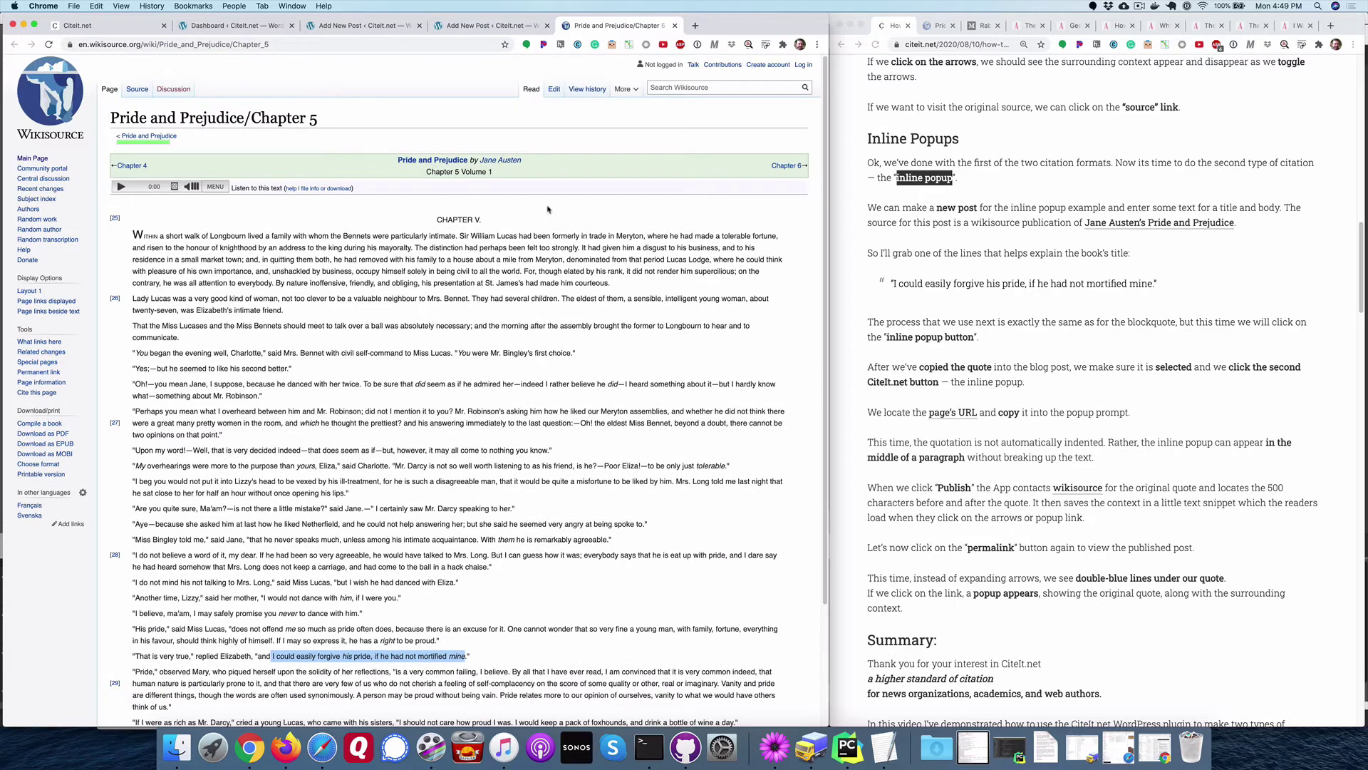
scroll(548, 208, down, 3)
click(272, 560)
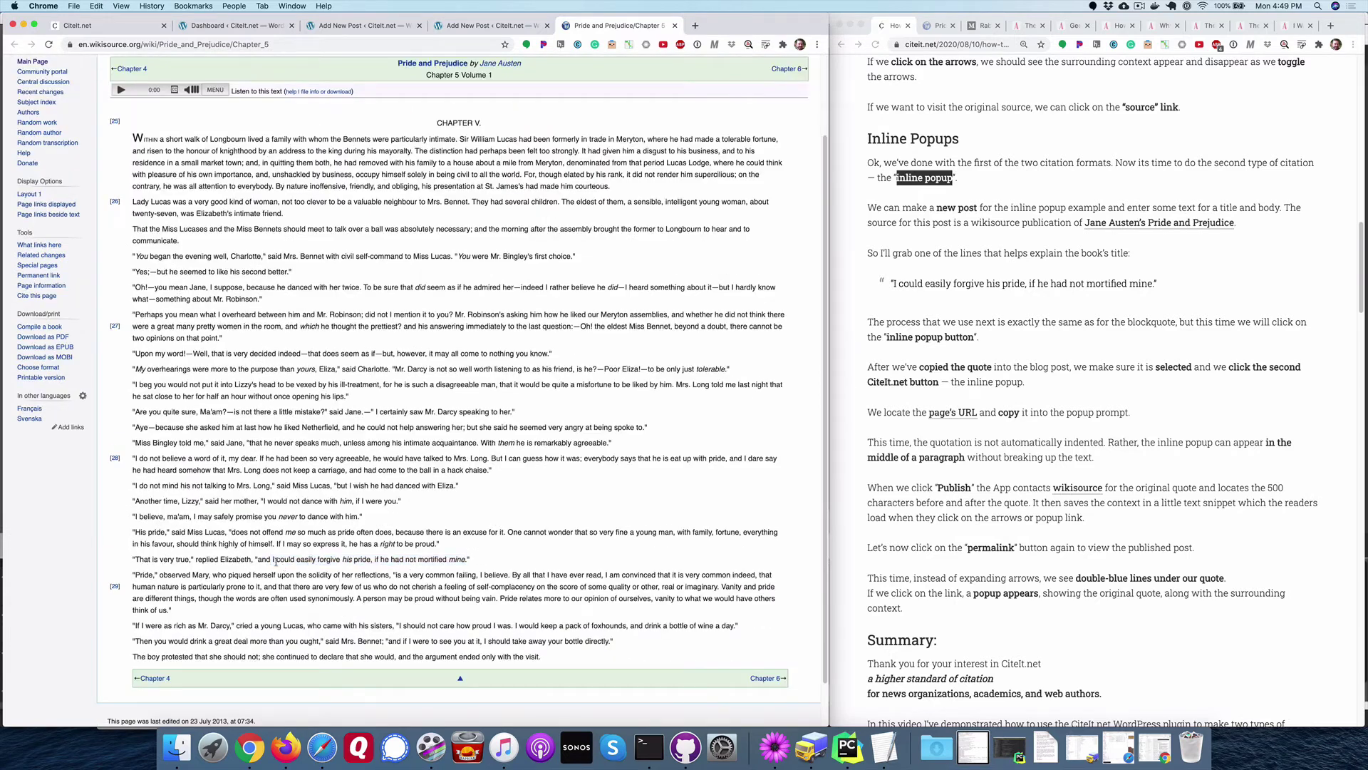
drag(291, 559, 464, 559)
right_click(463, 558)
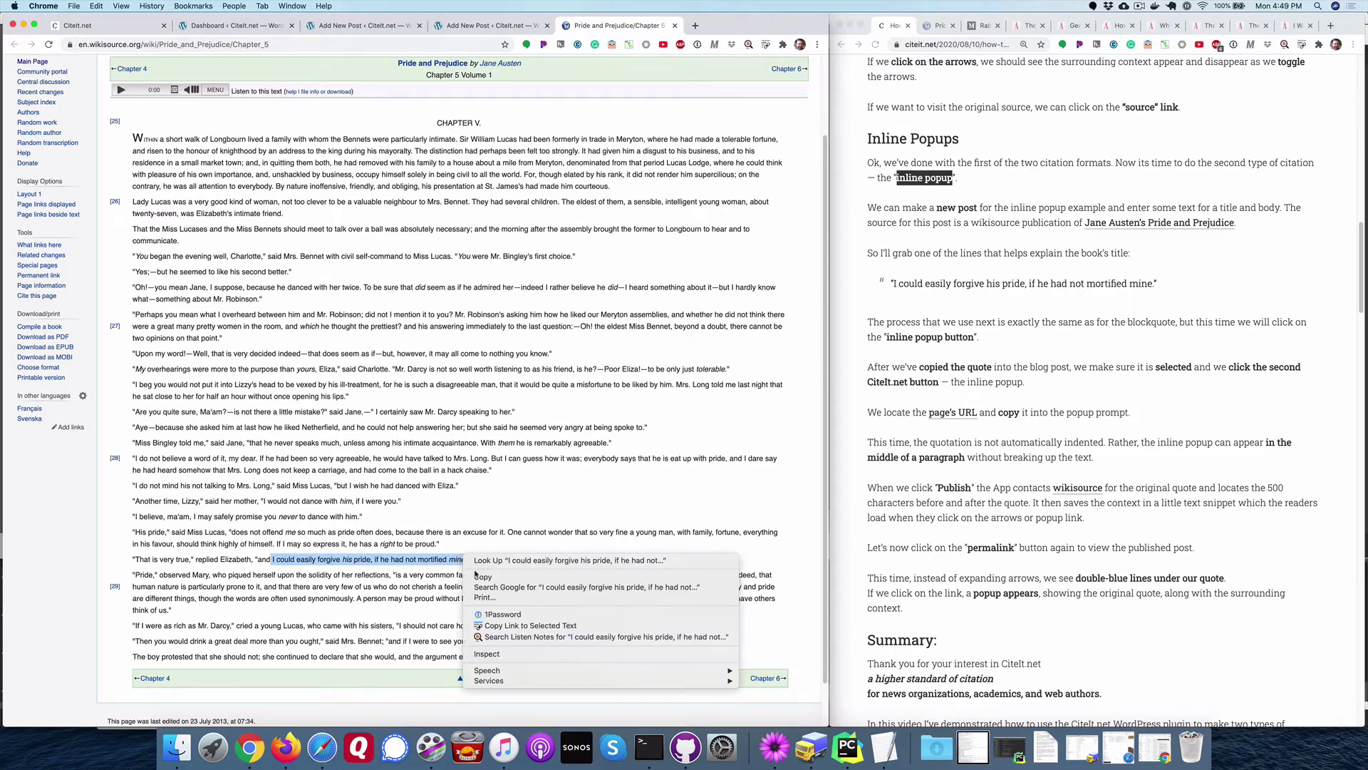
click(485, 577)
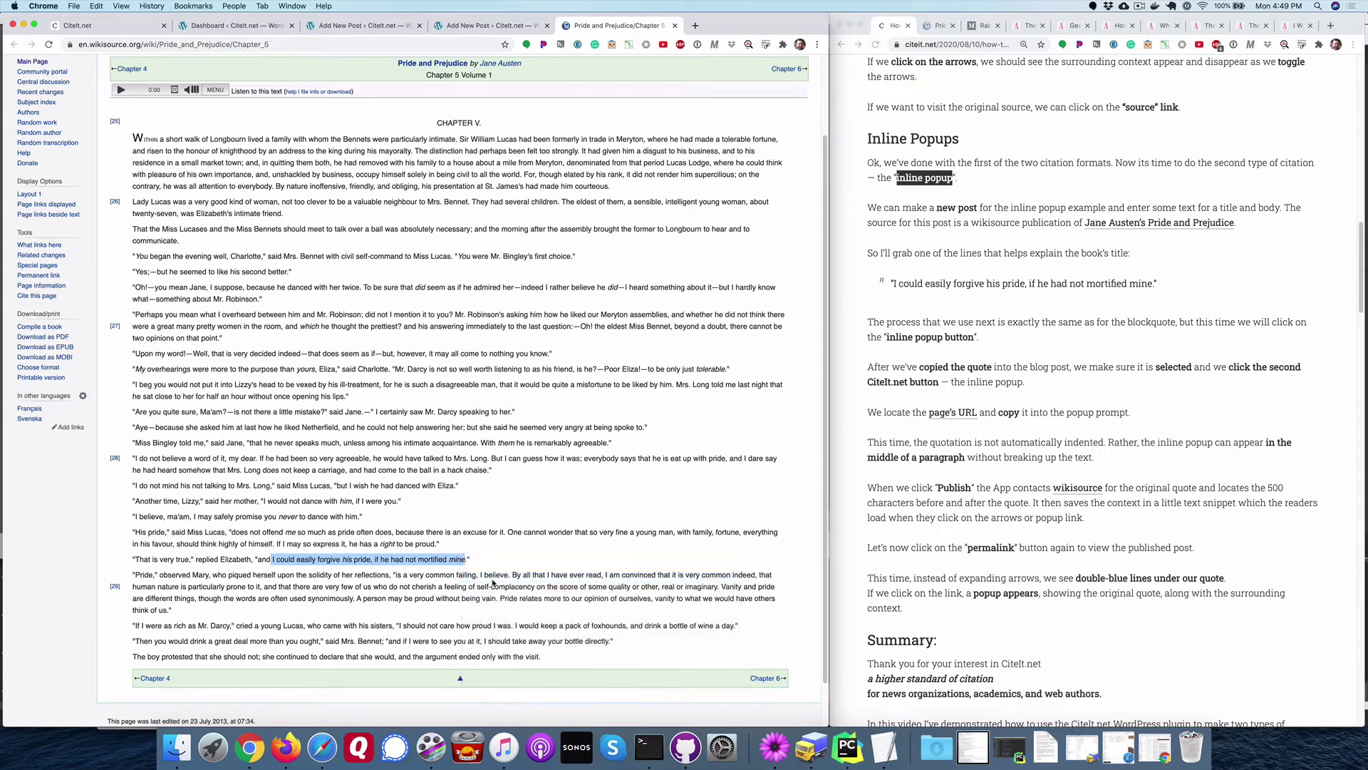
Paste the copied quote after "Elizabeth says:" in the draft post and open the CiteIt.net inline popup dialog for it.
click(484, 29)
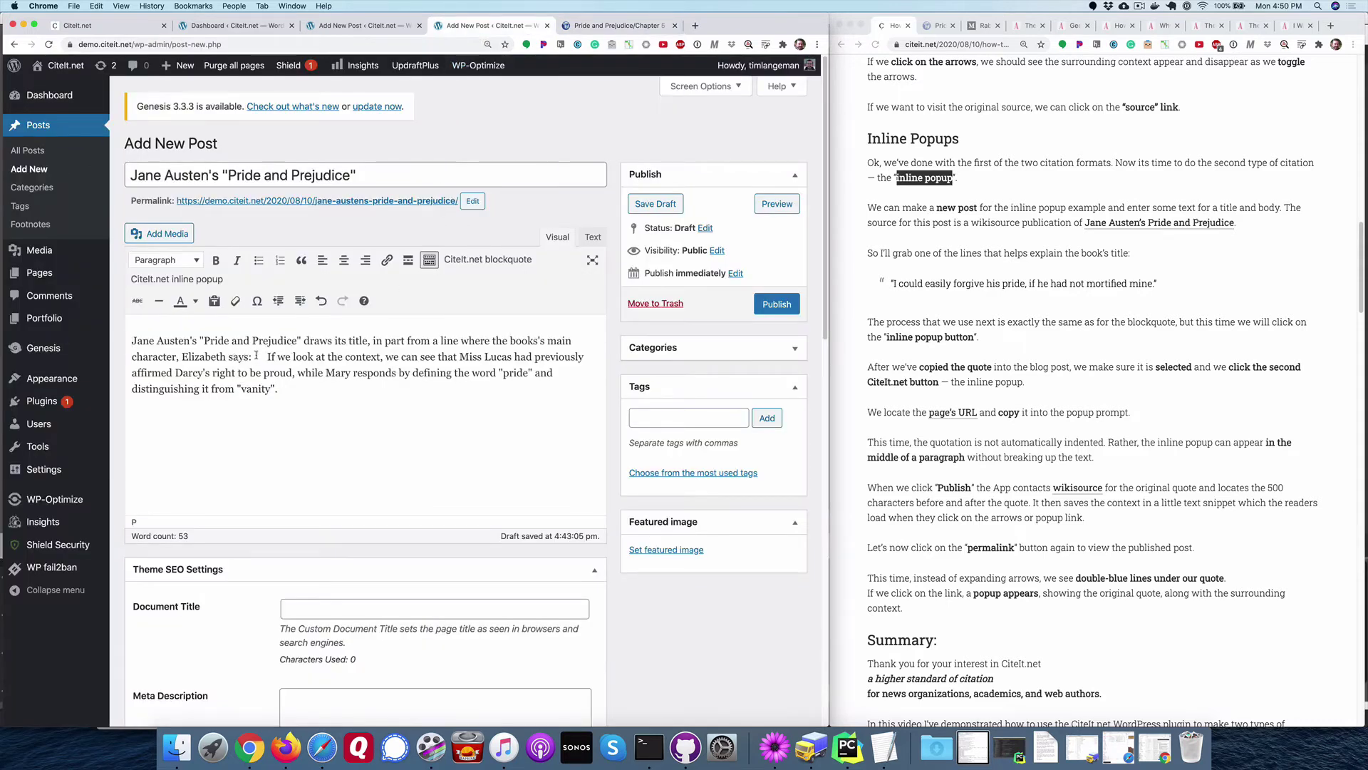
key(super+v)
drag(256, 356, 539, 356)
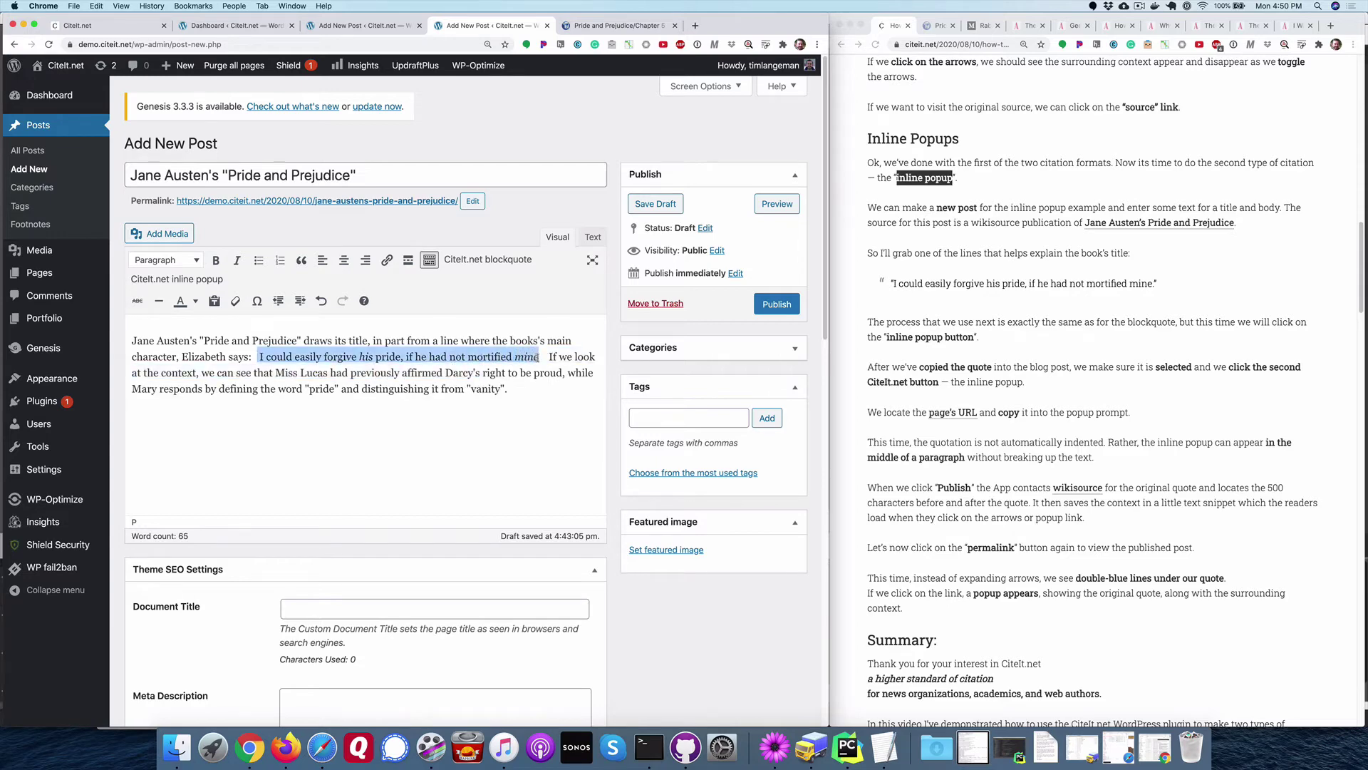
click(168, 280)
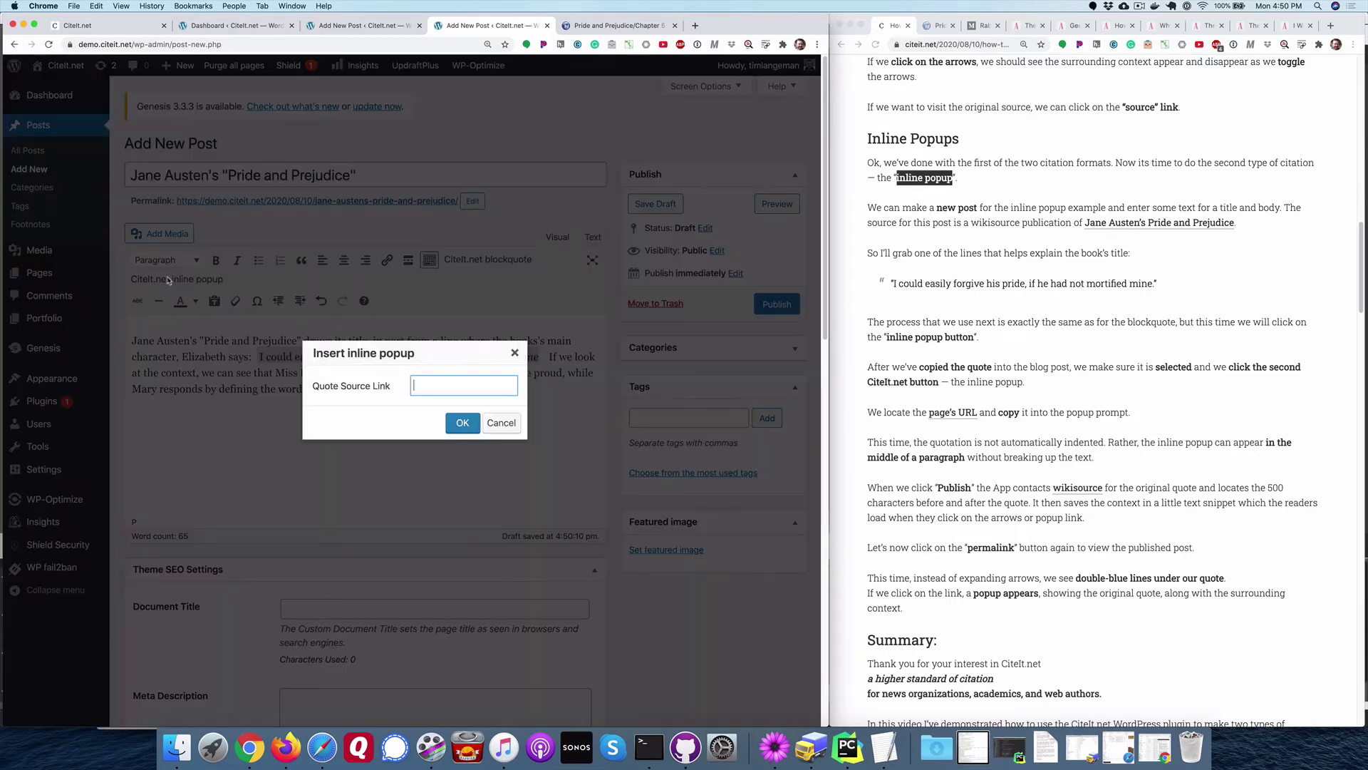
Copy the full URL of the Wikisource Pride and Prejudice Chapter 5 page.
click(599, 29)
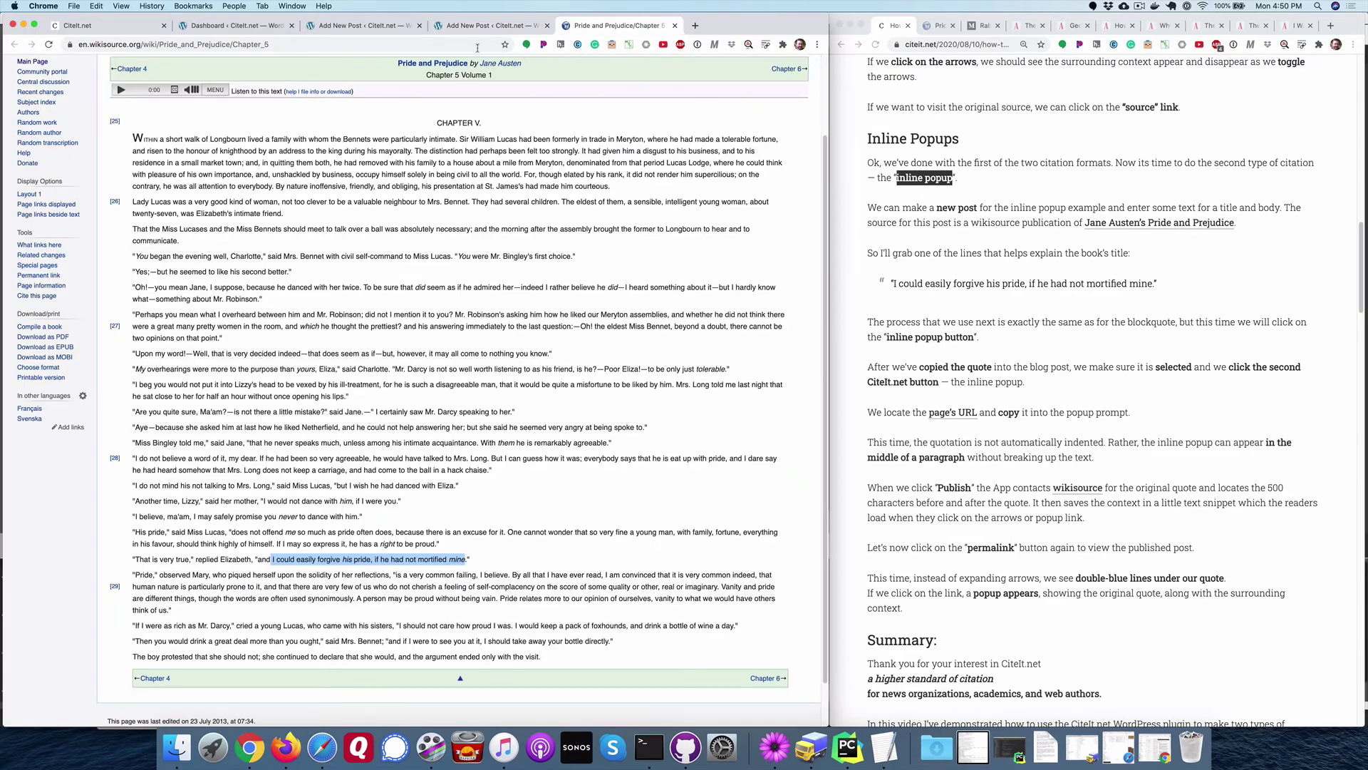
click(447, 47)
right_click(447, 48)
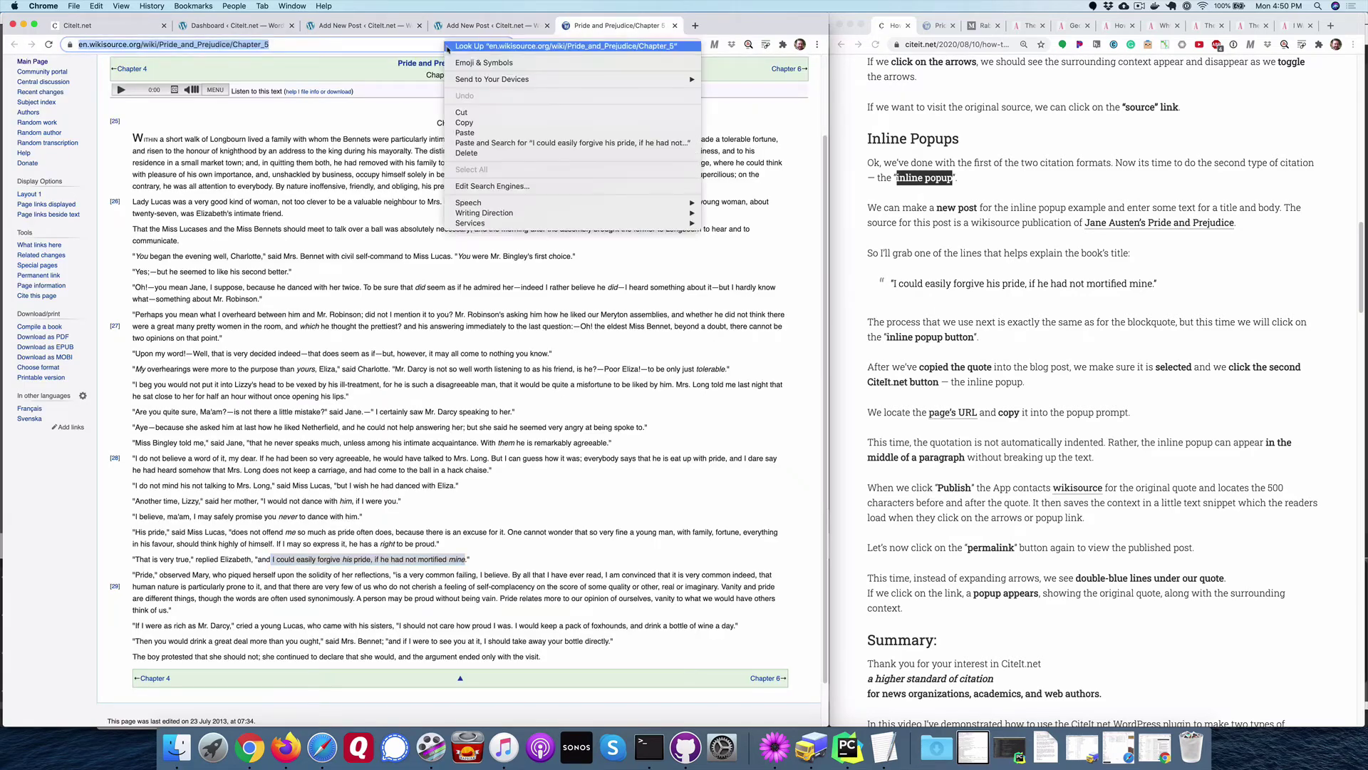
click(464, 122)
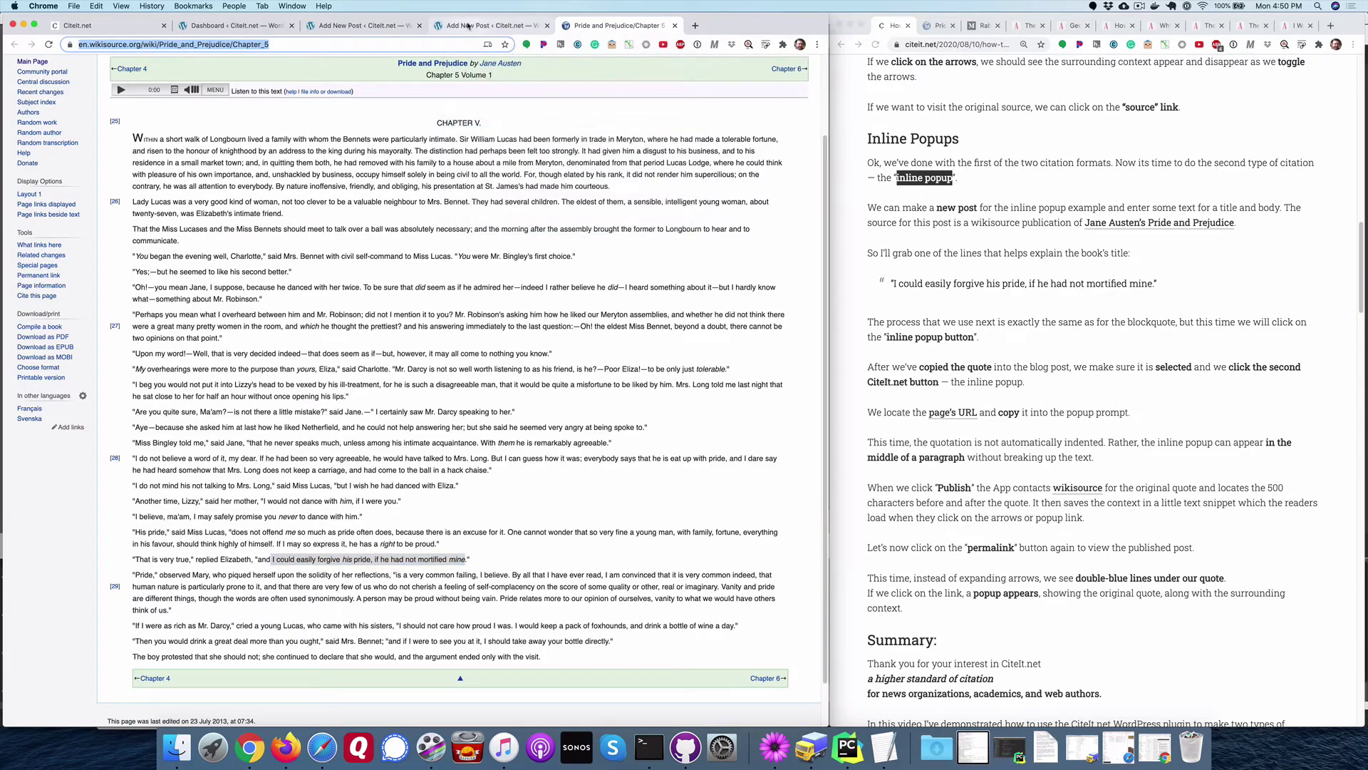
Set the copied Wikisource URL as the inline popup's quote source link and insert the citation.
click(467, 26)
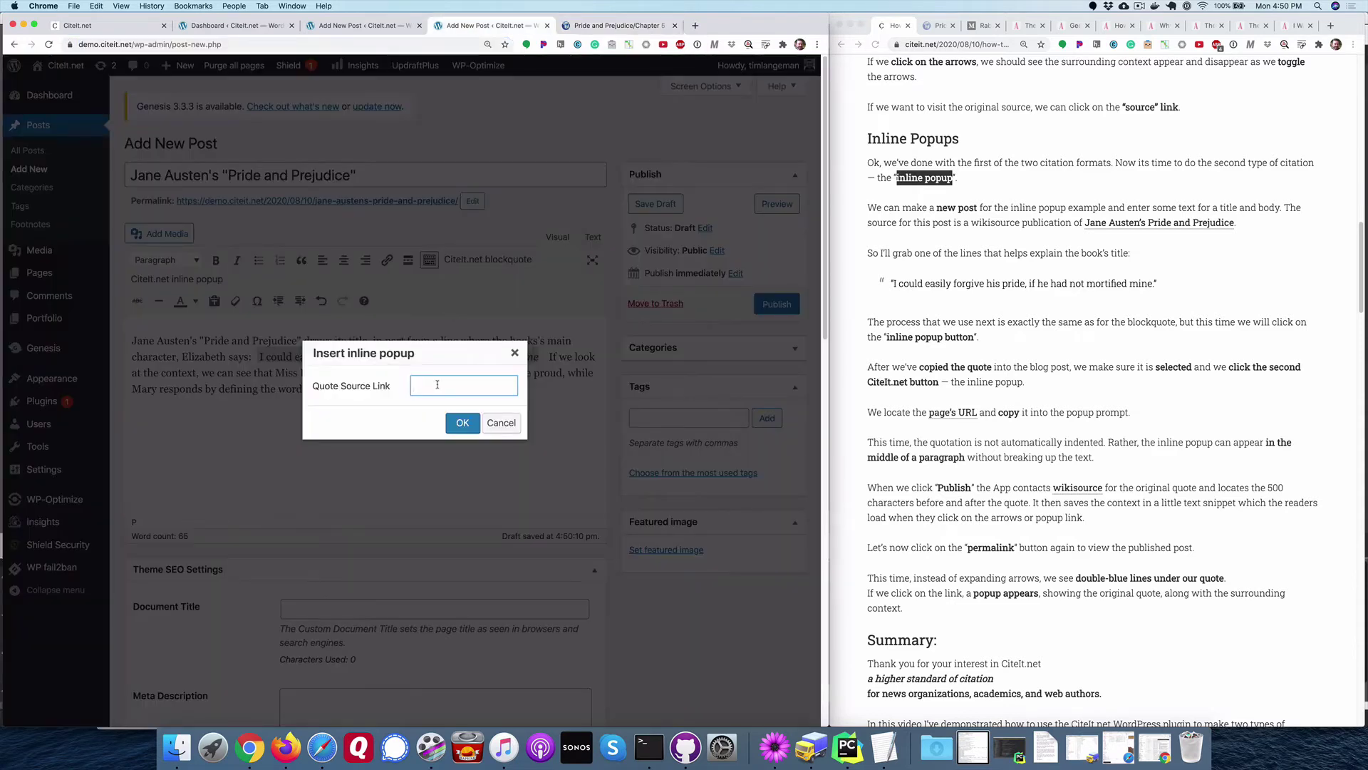
right_click(437, 385)
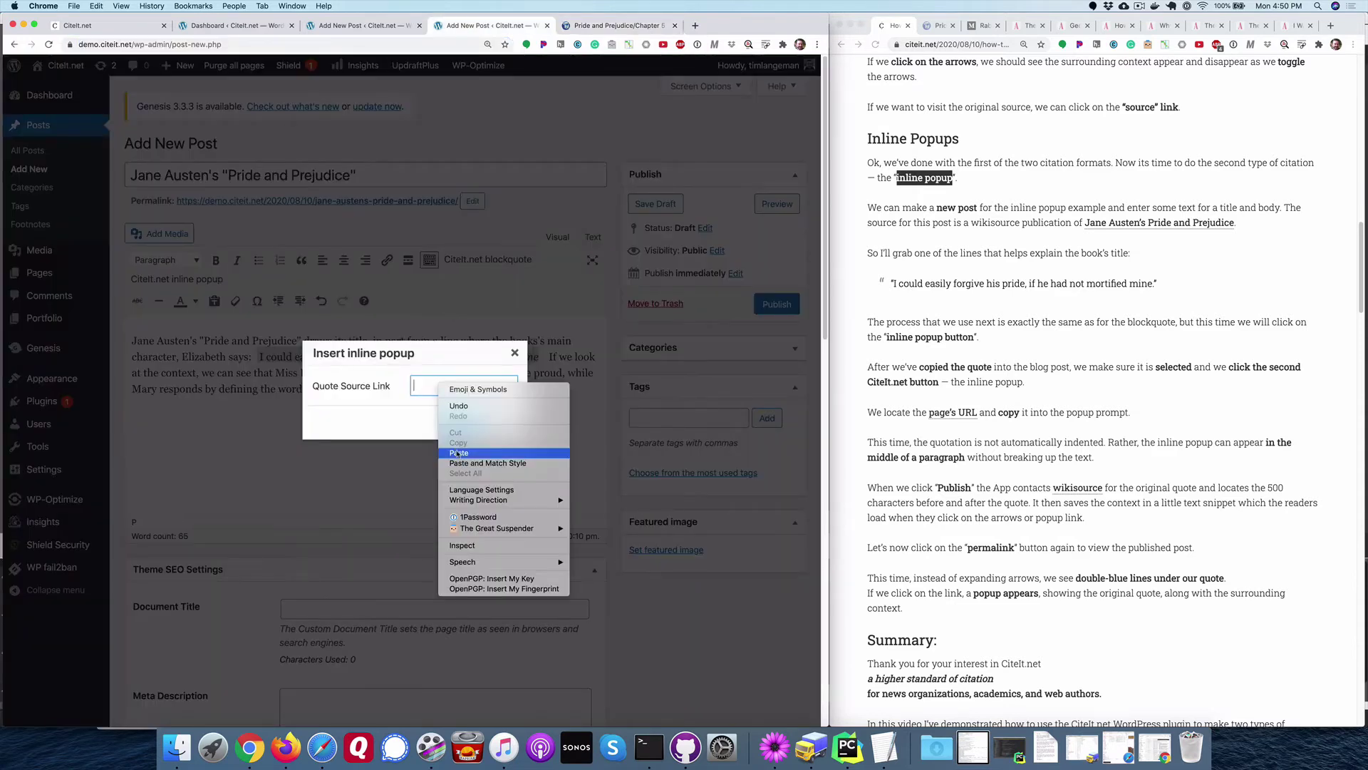
click(459, 453)
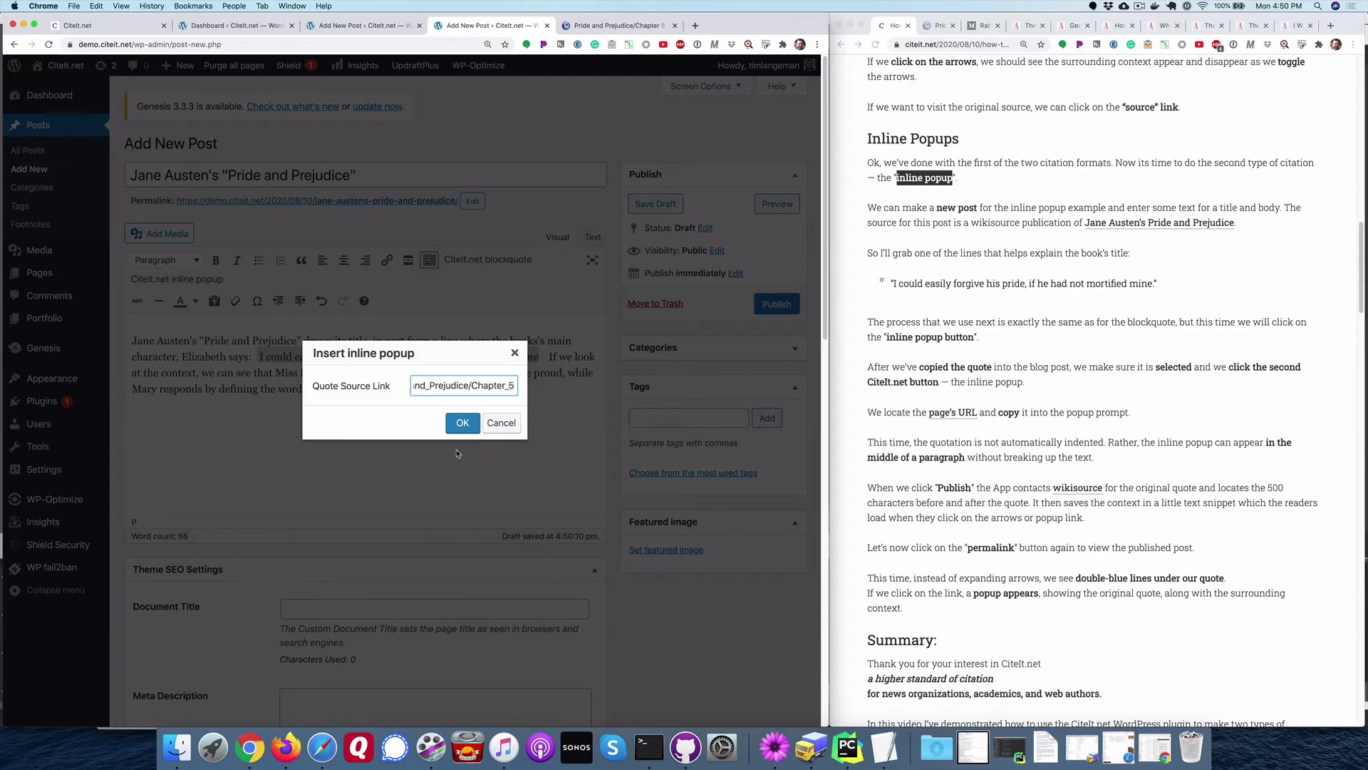
key(super+Left)
click(461, 425)
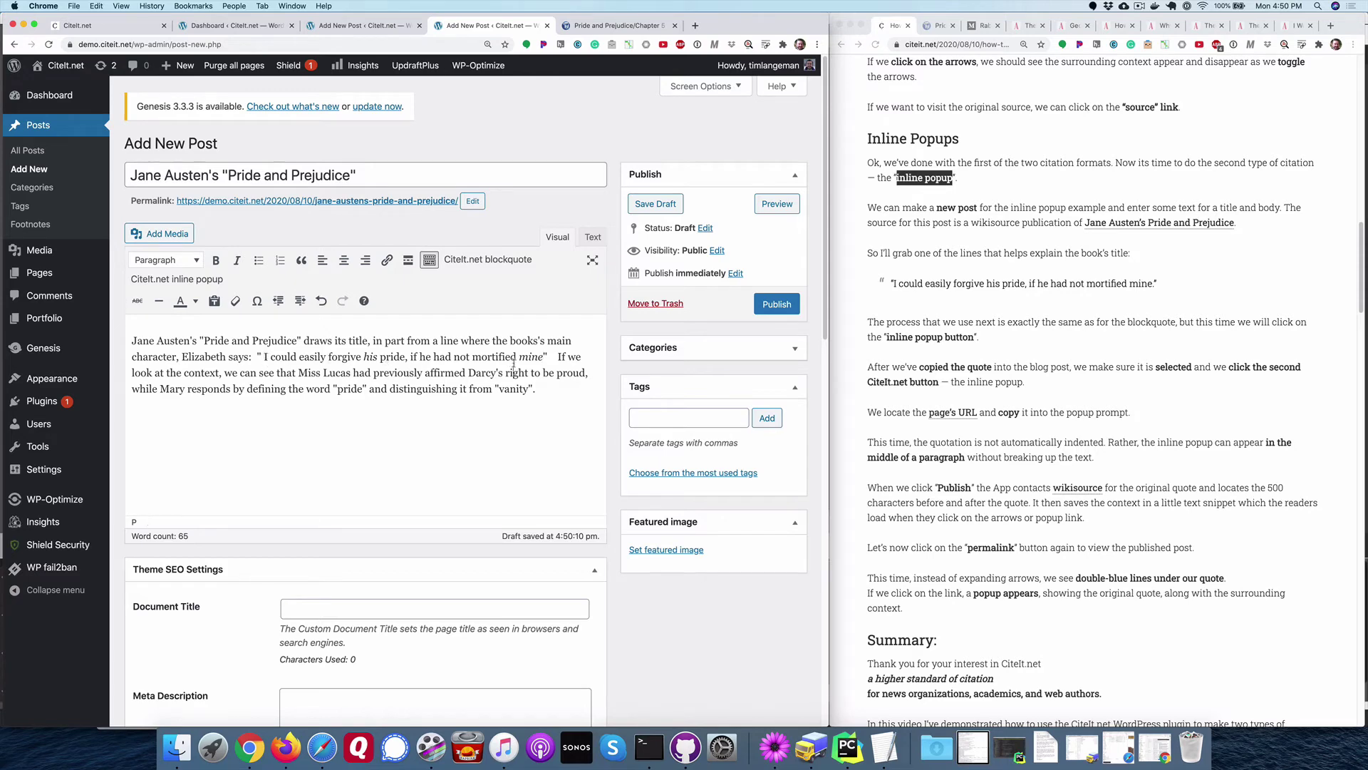
Check the cited quote within its paragraph and publish the Jane Austen's "Pride and Prejudice" post.
click(543, 356)
drag(551, 356, 261, 355)
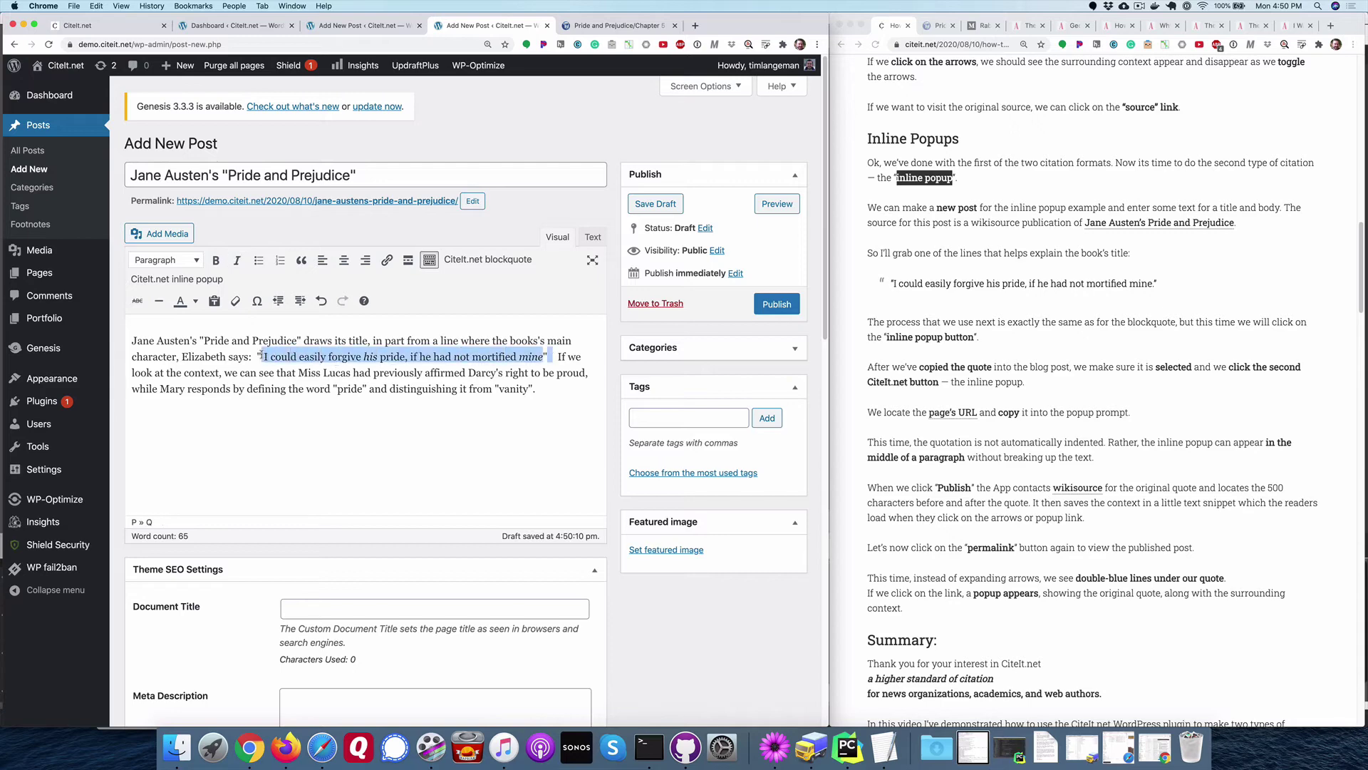
click(768, 306)
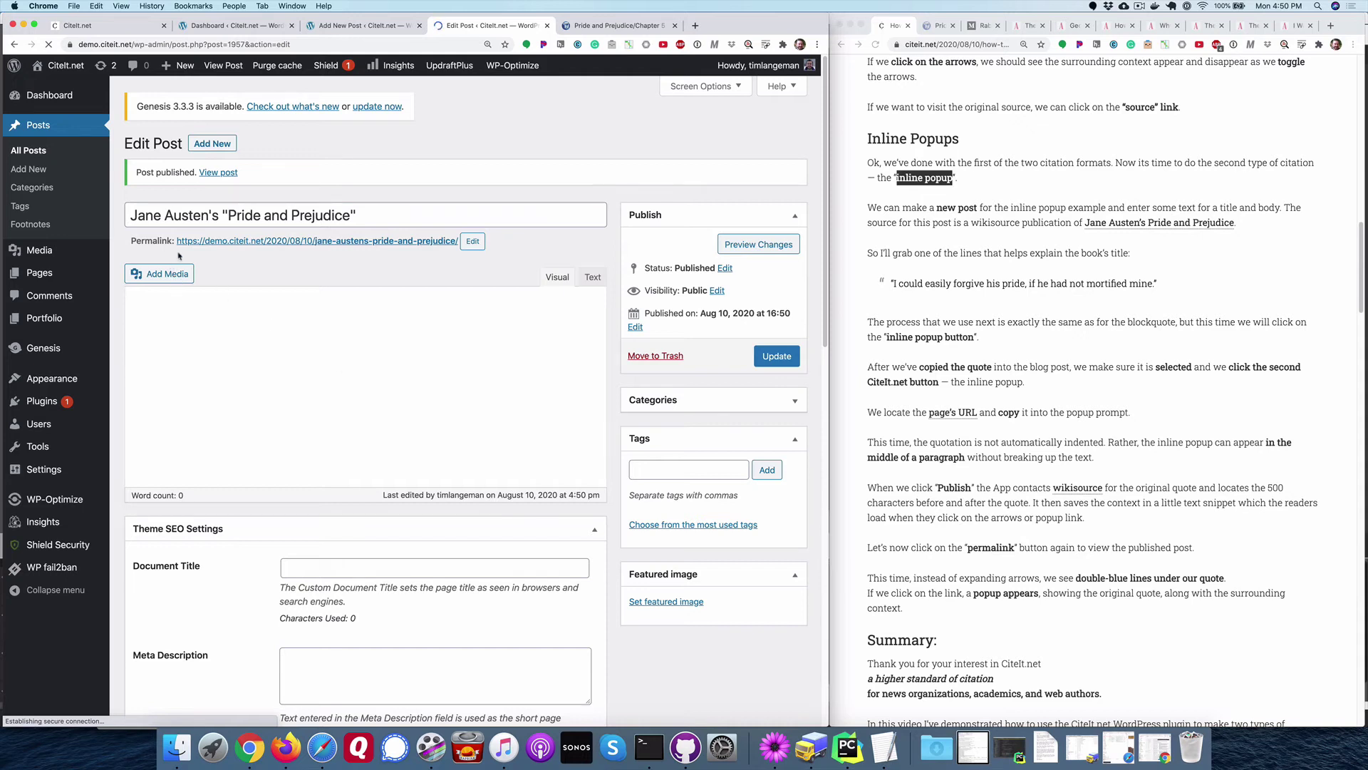
View the published post from its permalink, open the inline quote's context popup and move it clear of the paragraph.
click(232, 242)
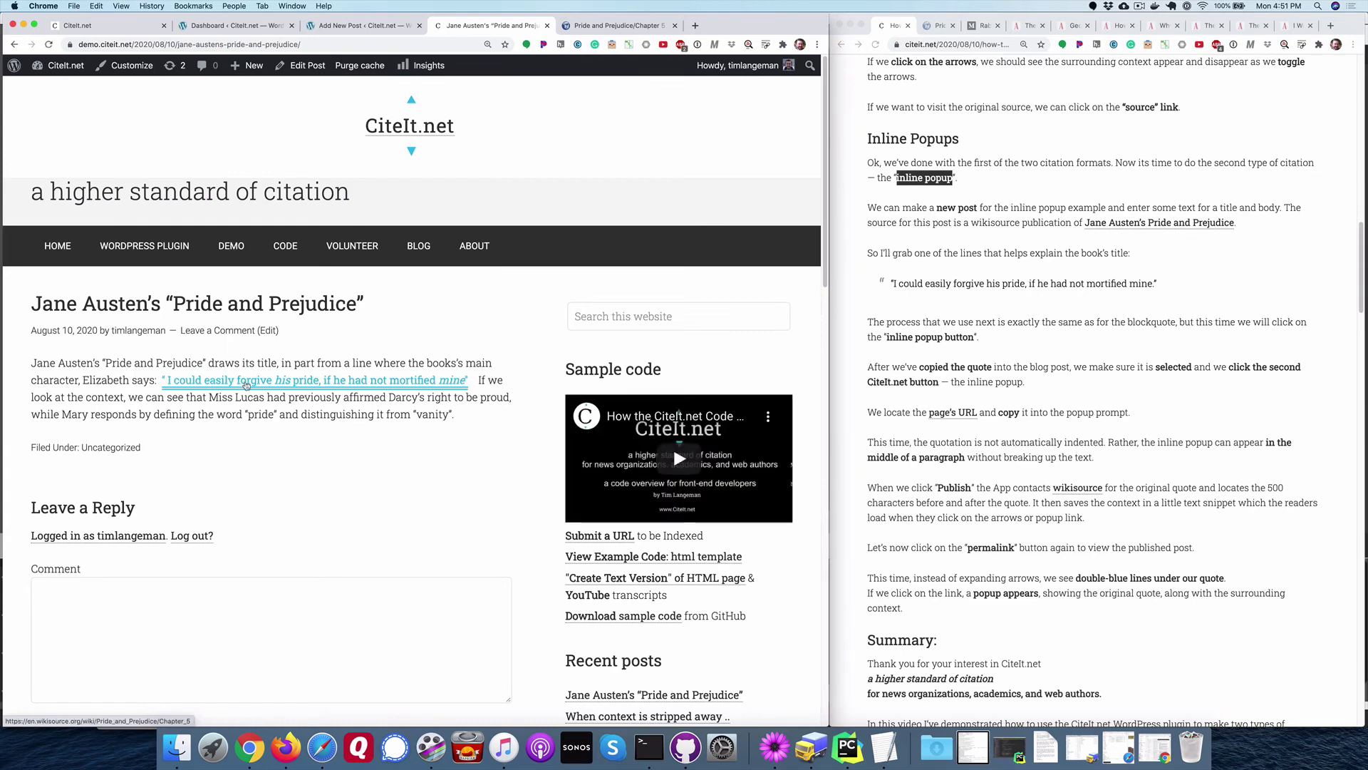
click(246, 385)
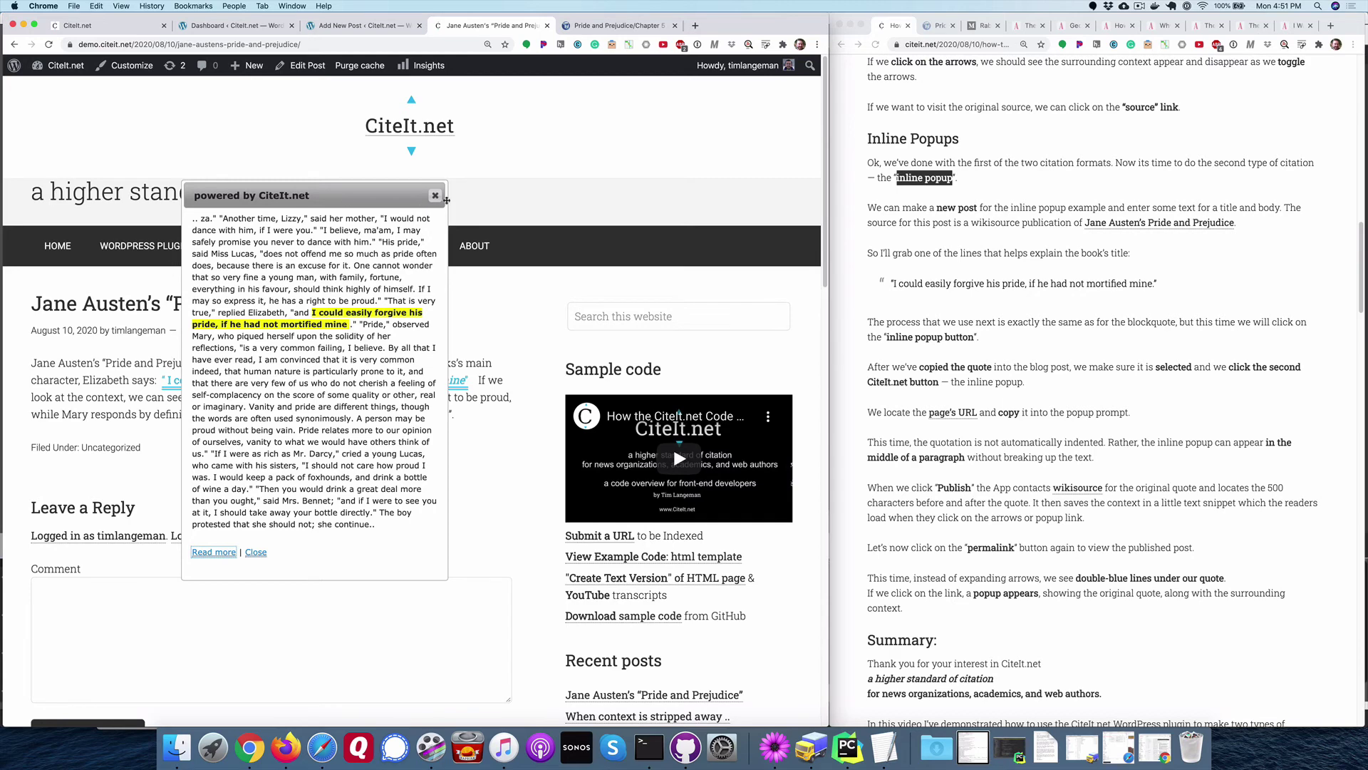
drag(301, 192, 631, 207)
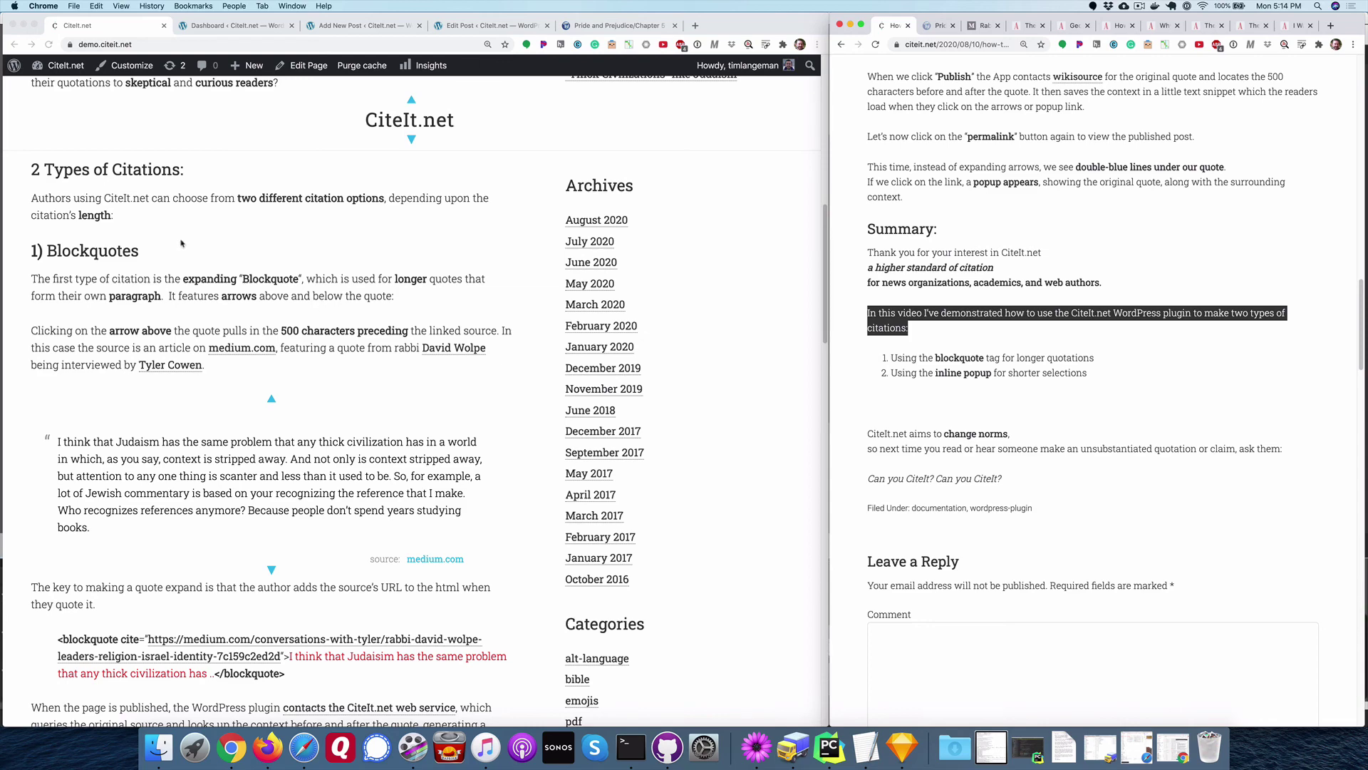
Review both citation types on the demo home page: expand the context above the blockquote and open the inline quote's popup.
click(105, 251)
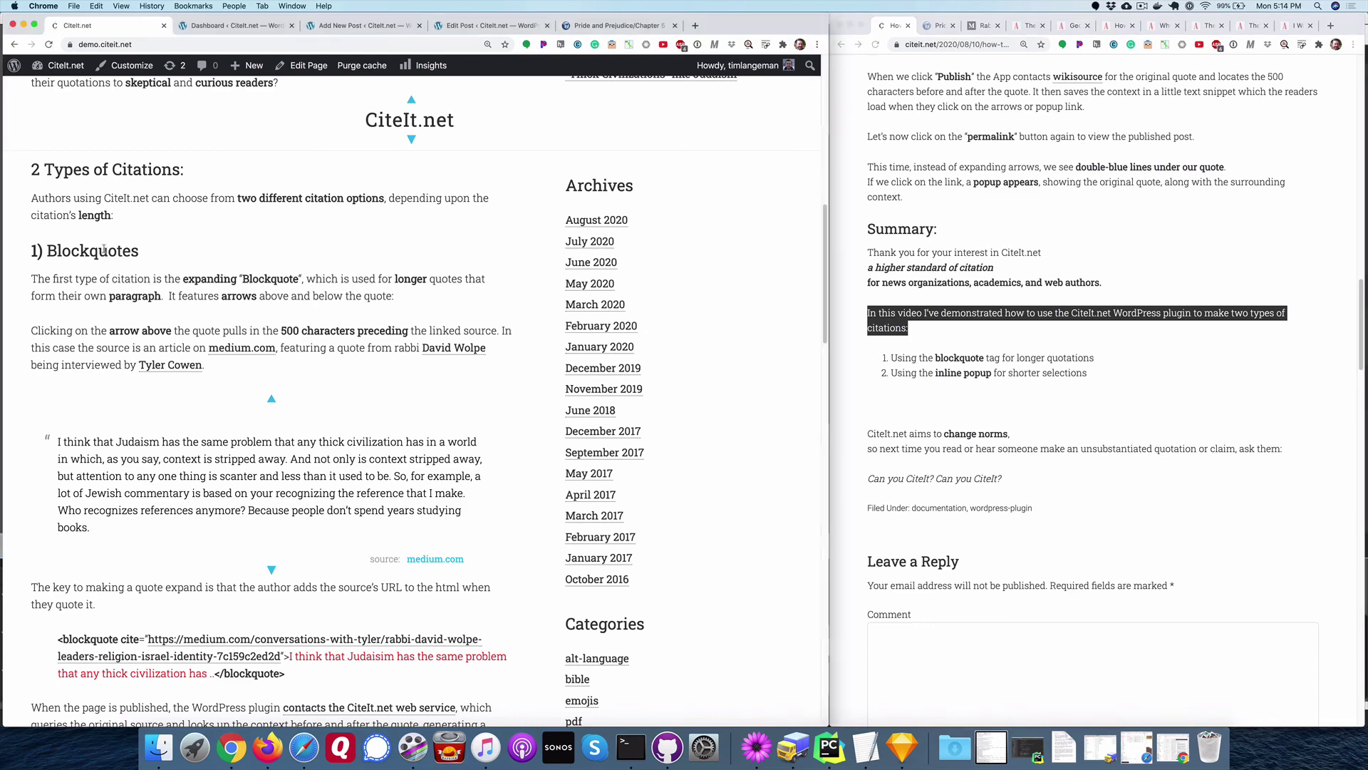
triple_click(104, 252)
scroll(158, 323, down, 3)
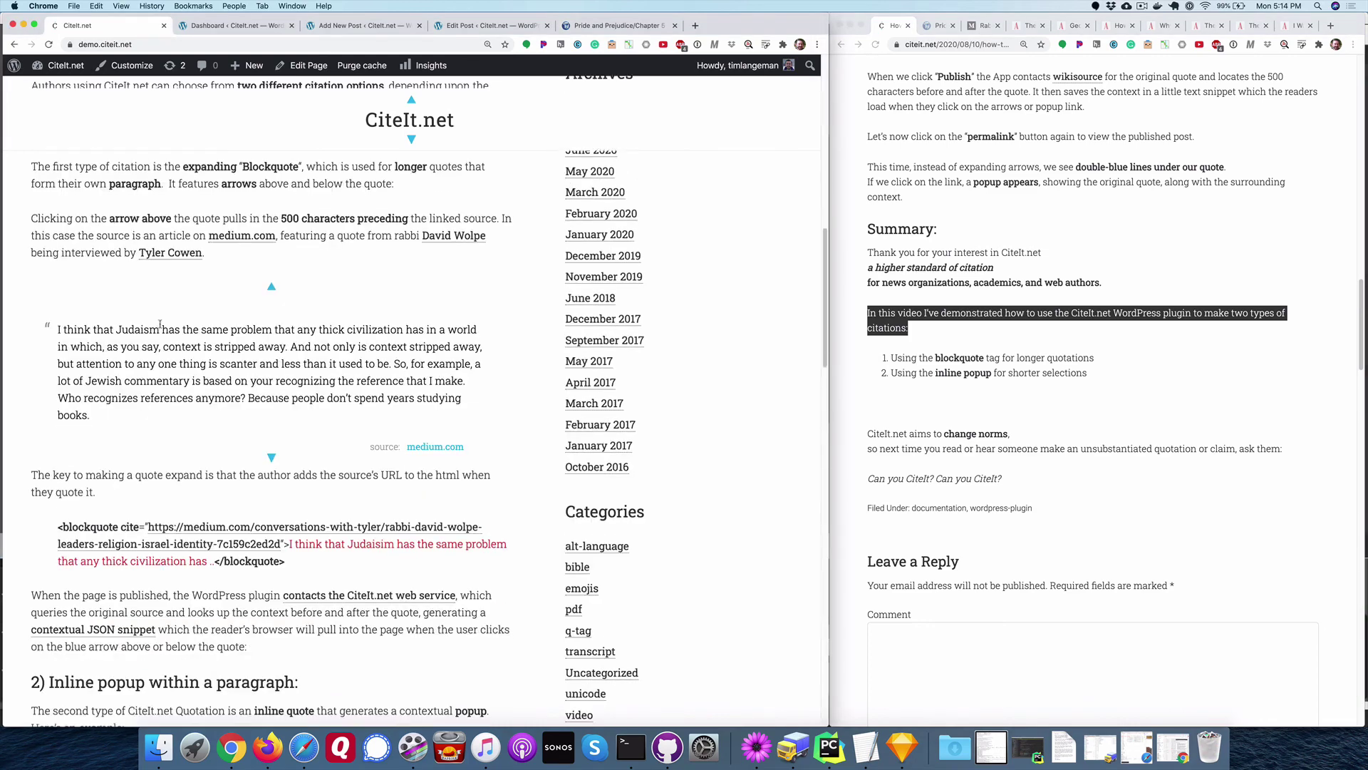
click(271, 288)
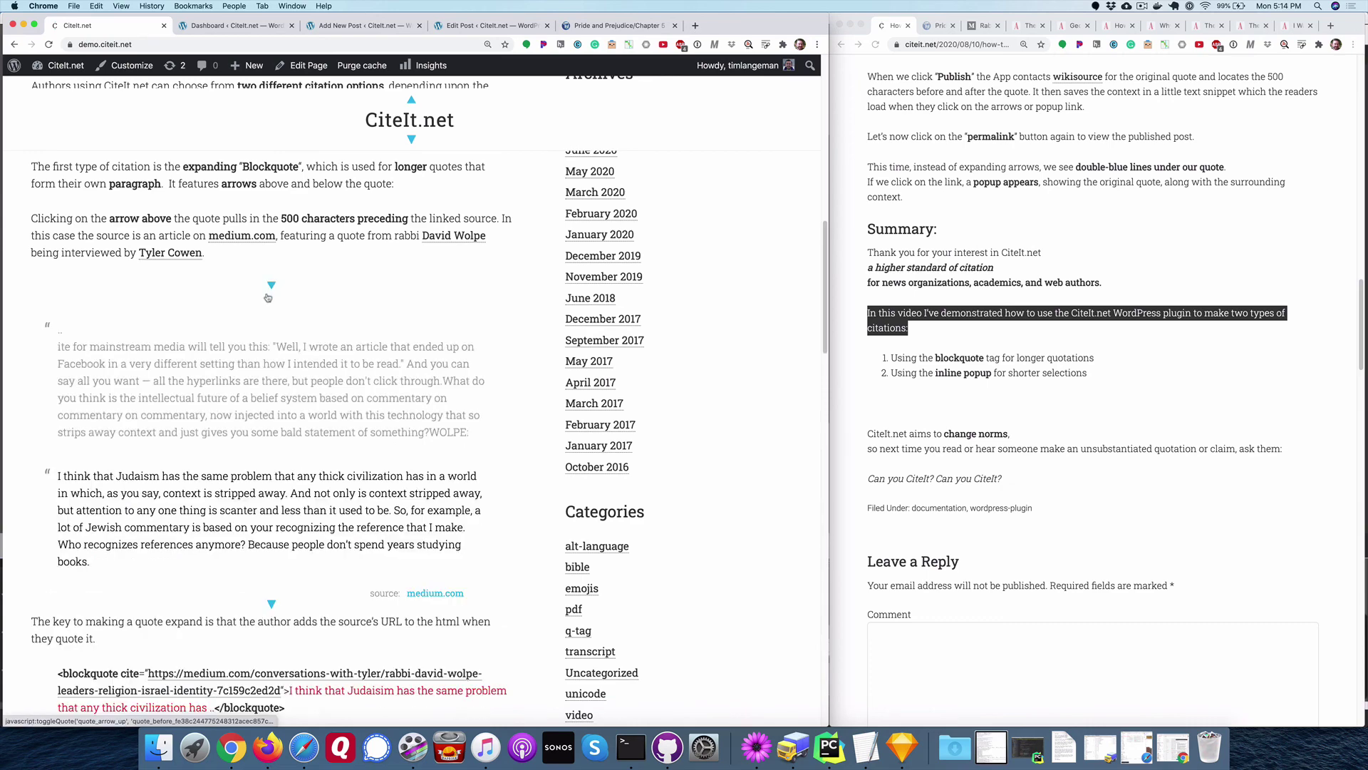
scroll(268, 297, down, 8)
scroll(273, 343, down, 5)
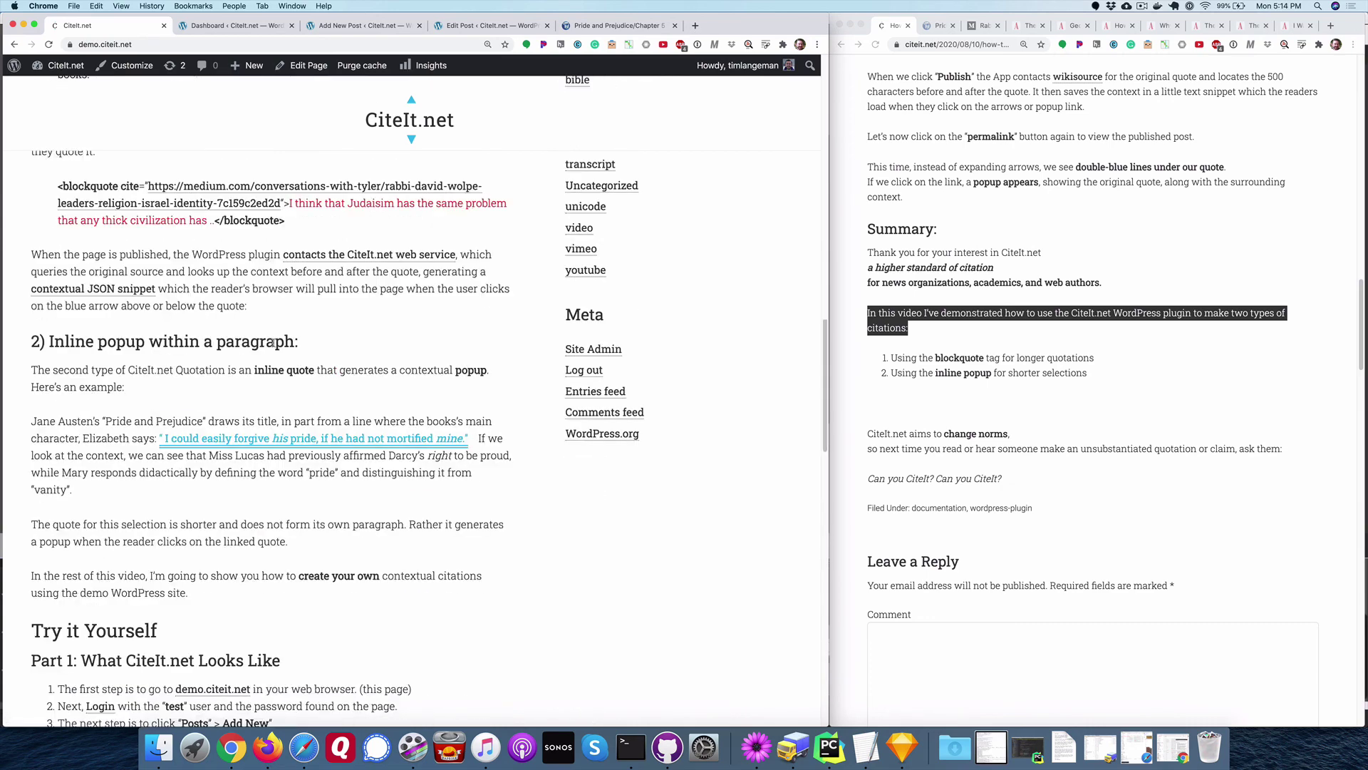
click(294, 441)
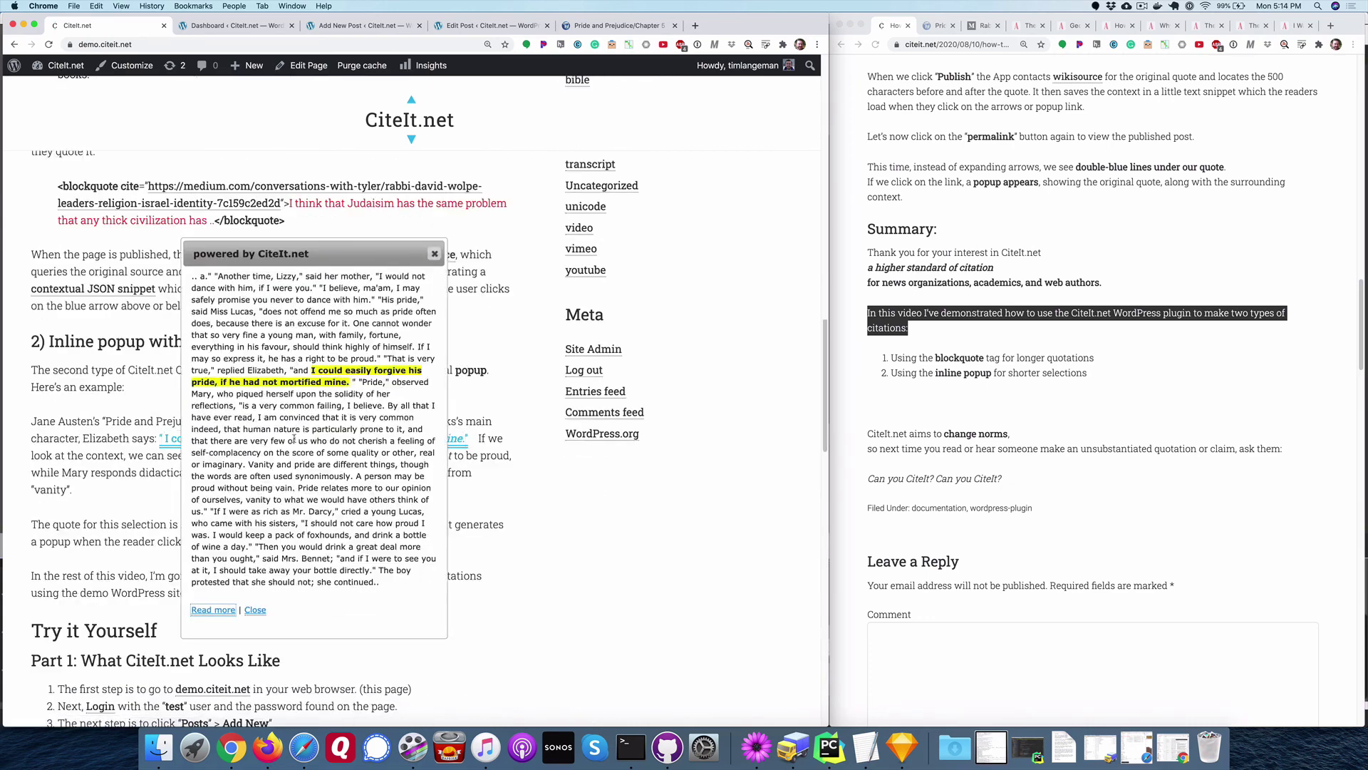